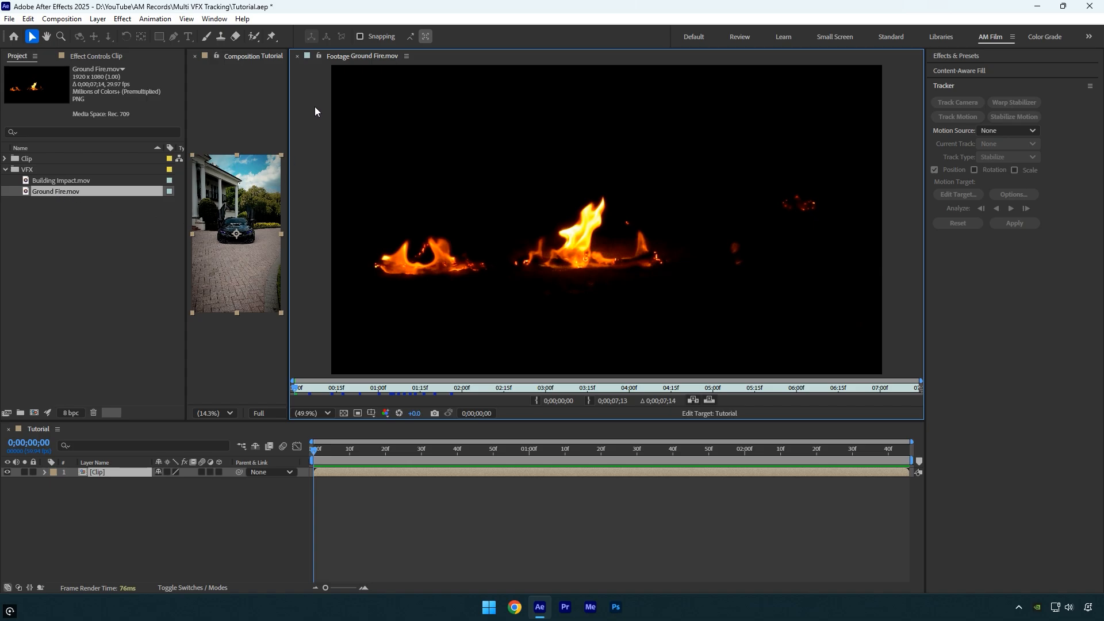
- Close the Ground Fire.mov footage view and camera-track the Clip layer with Detailed Analysis enabled
left_click(297, 56)
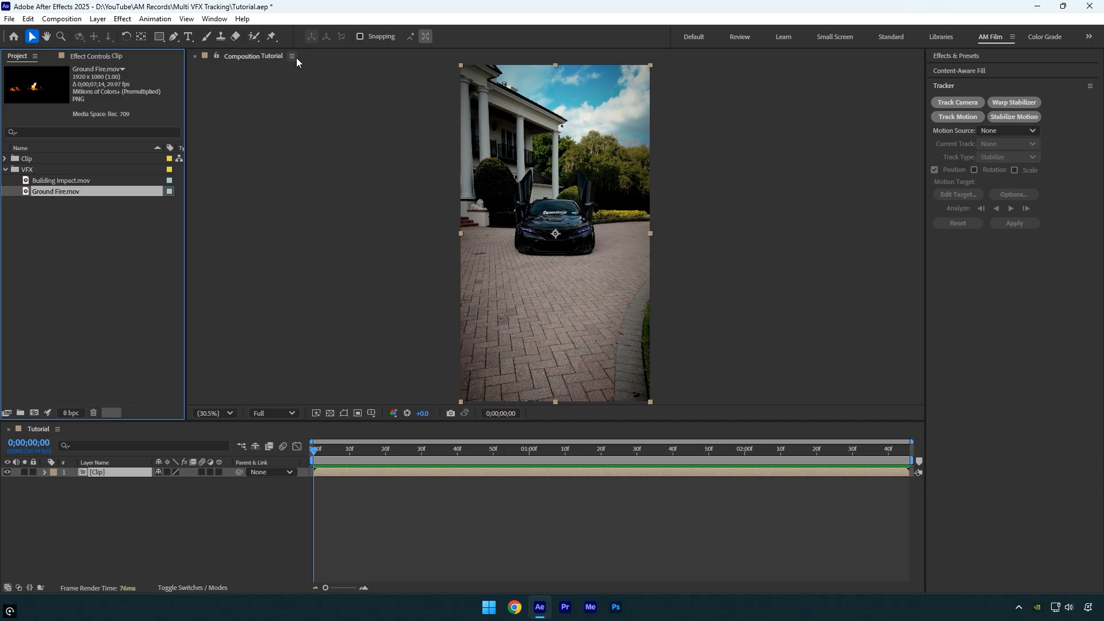
left_click(951, 103)
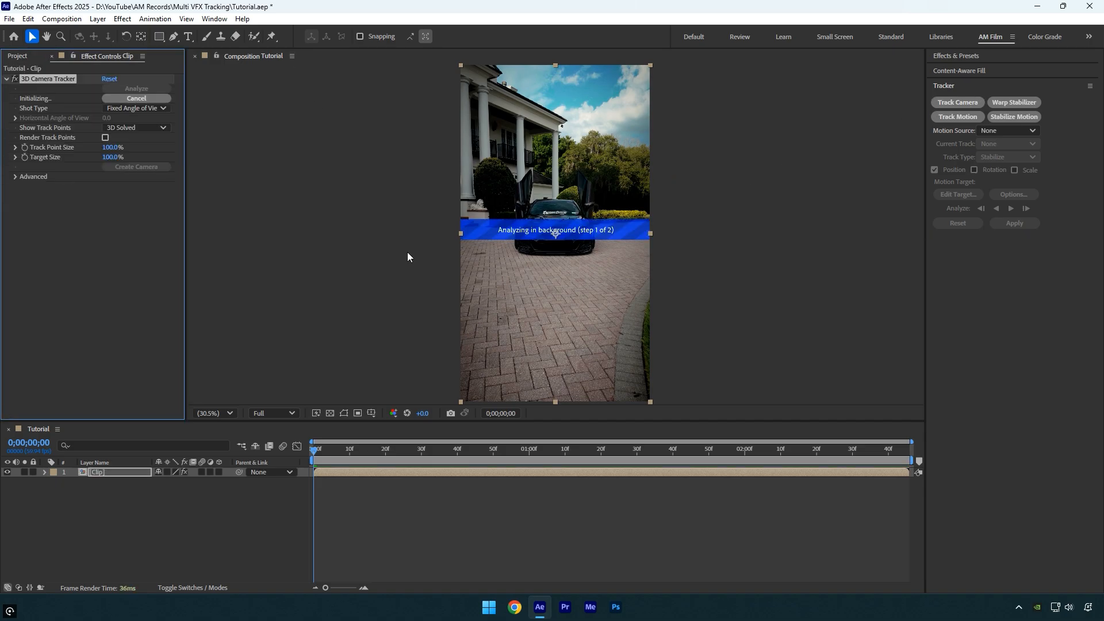
left_click(15, 177)
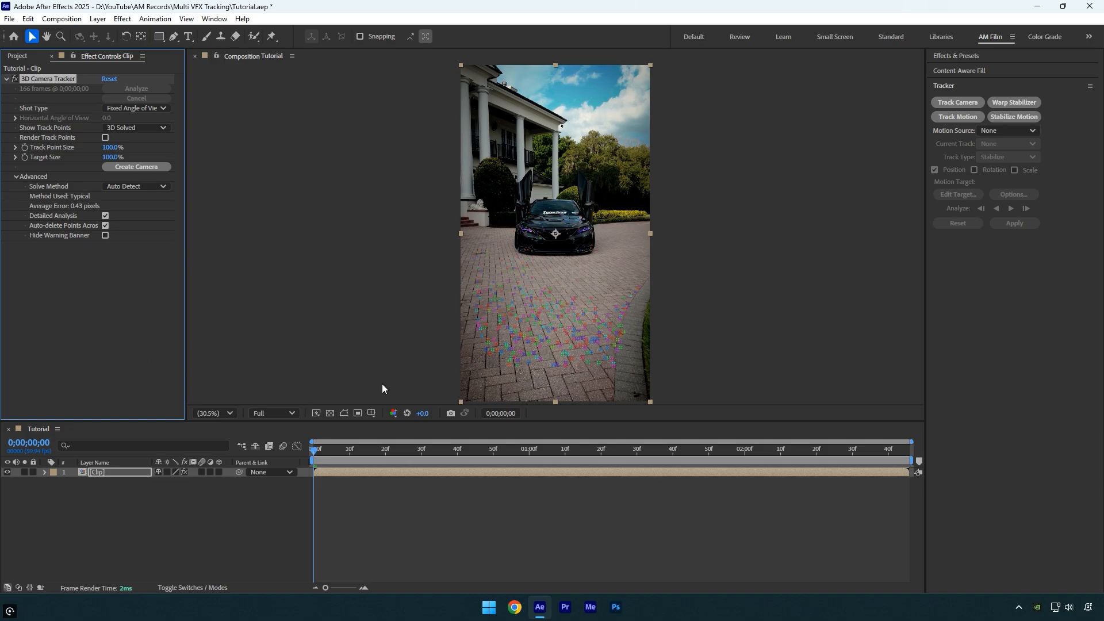
- Create track solids from tracking targets on the foreground driveway, the building front and the car, adding the tracker camera with the first one
right_click(552, 322)
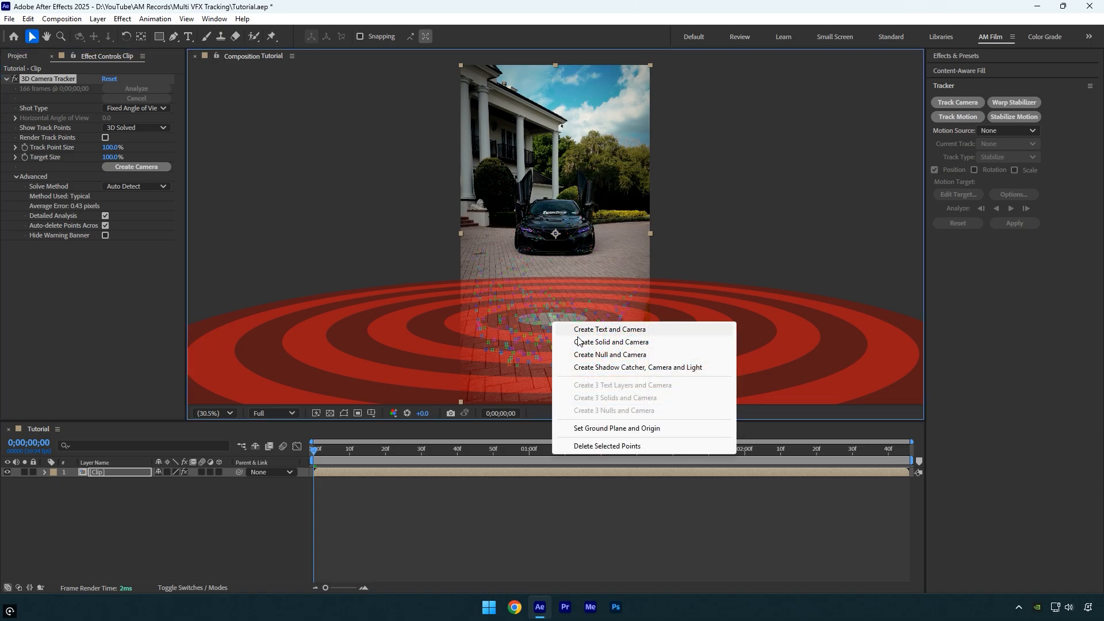
left_click(579, 342)
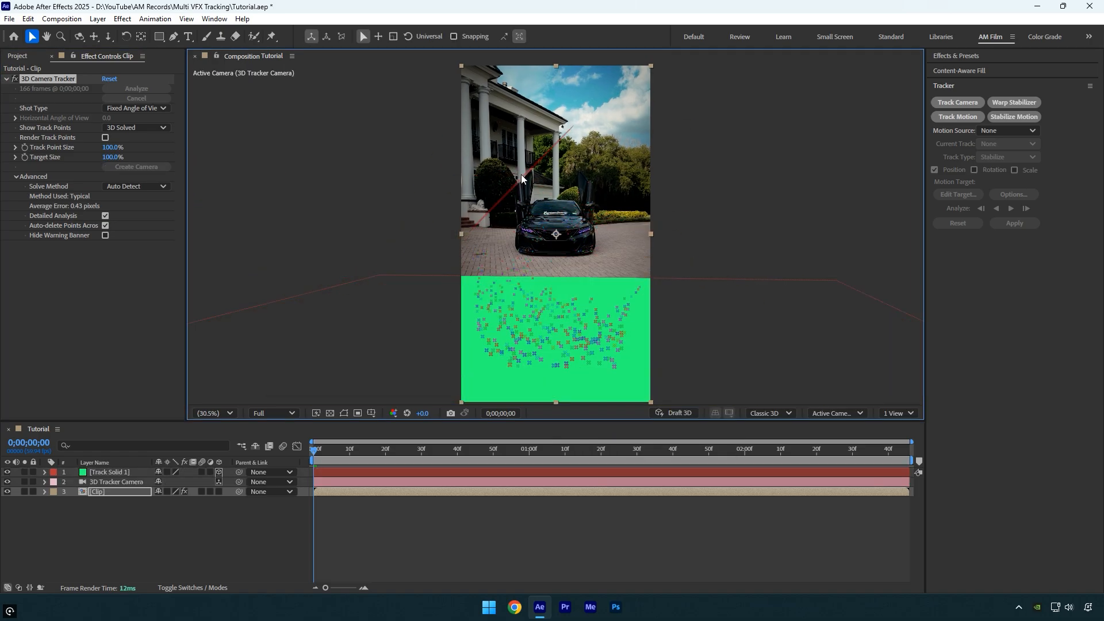
right_click(503, 130)
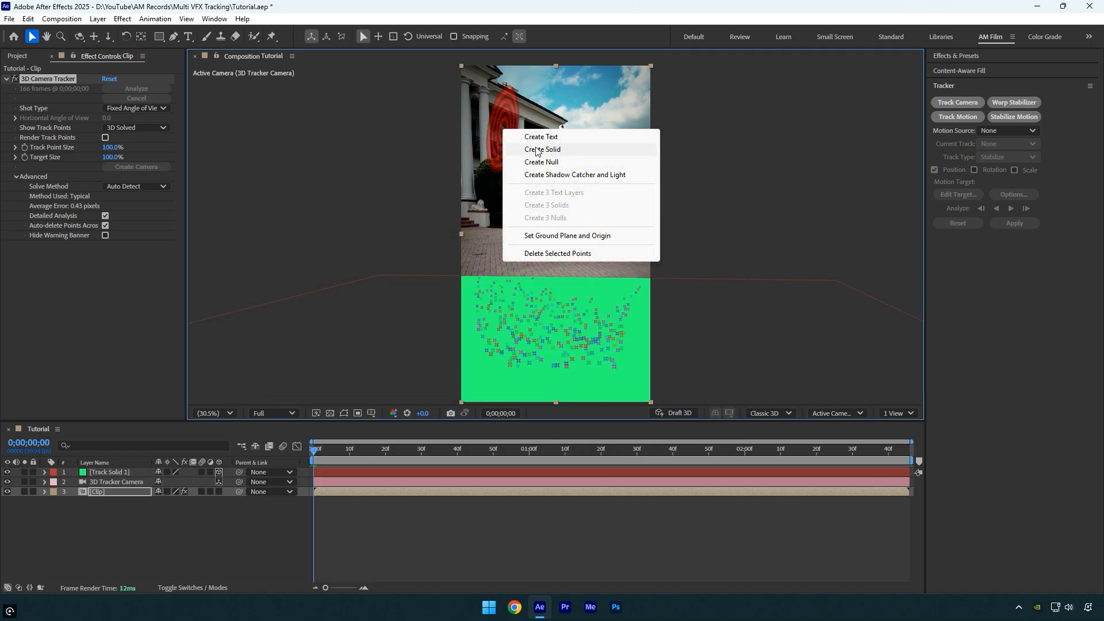
left_click(536, 150)
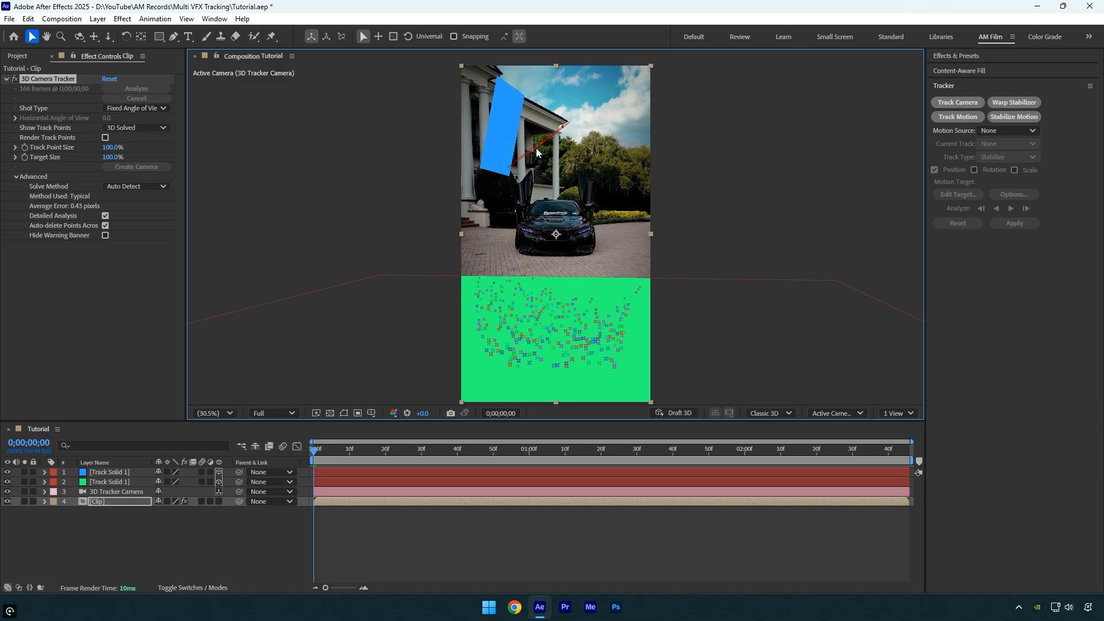
right_click(553, 214)
left_click(583, 236)
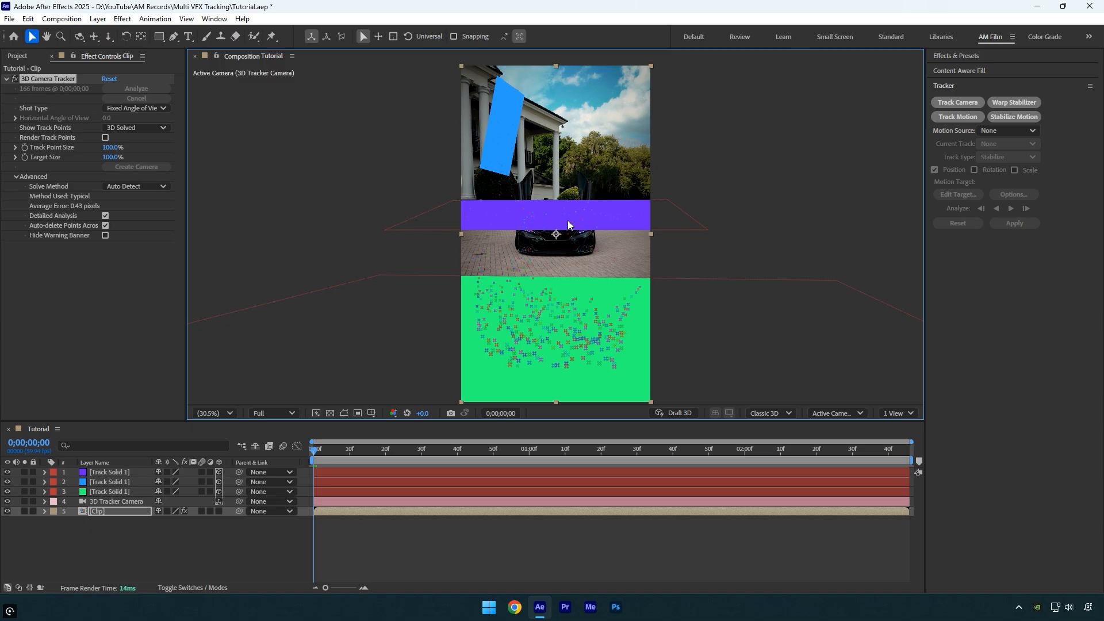
- Rename the purple track solid Saber, the blue one Building and the green one Fire
left_click(100, 472)
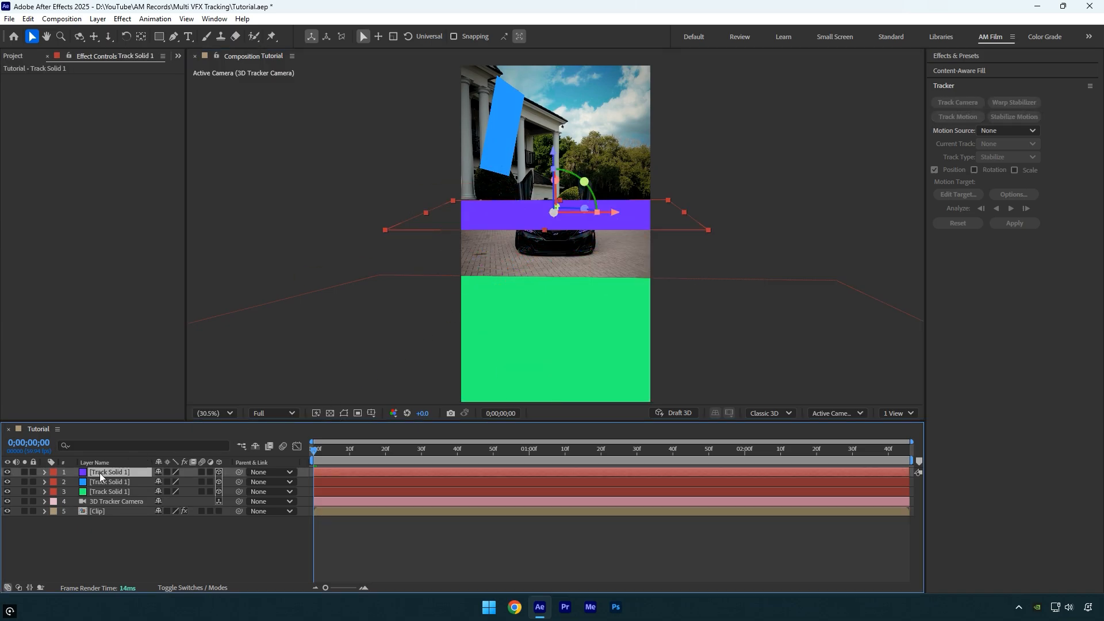
key("Return")
type("Saber")
key("Return")
left_click(106, 481)
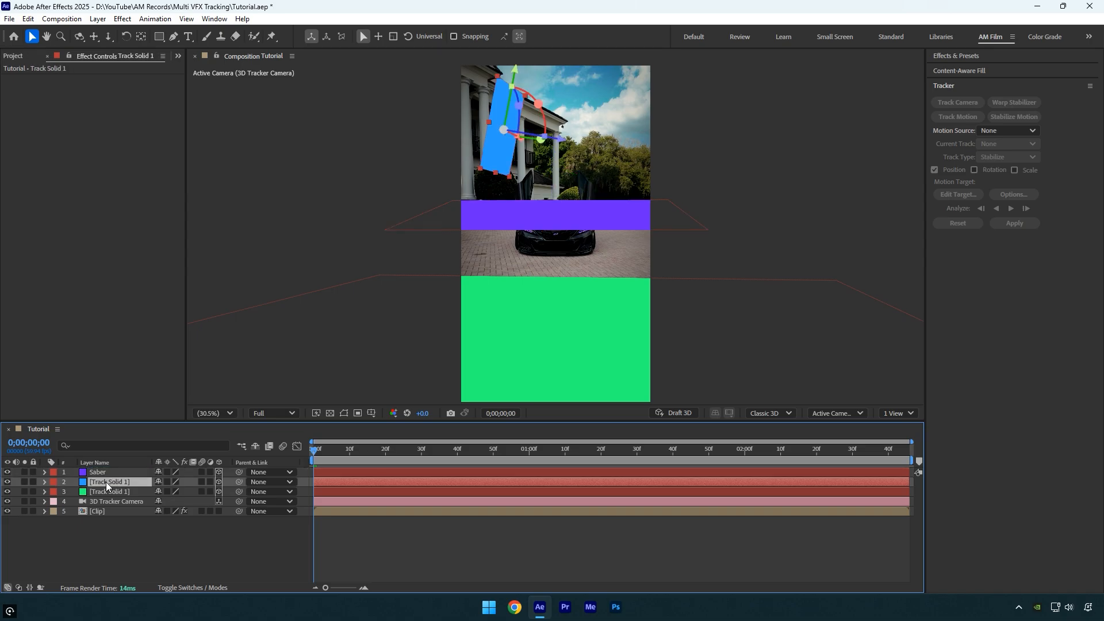
key("Return")
type("Building")
key("Return")
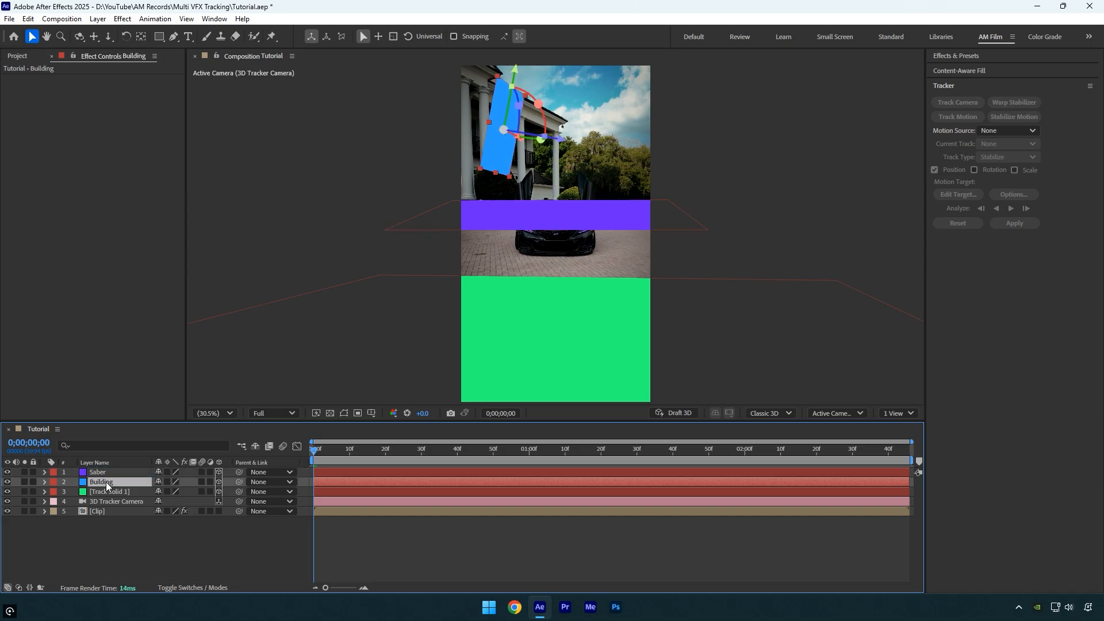
left_click(114, 492)
key("Return")
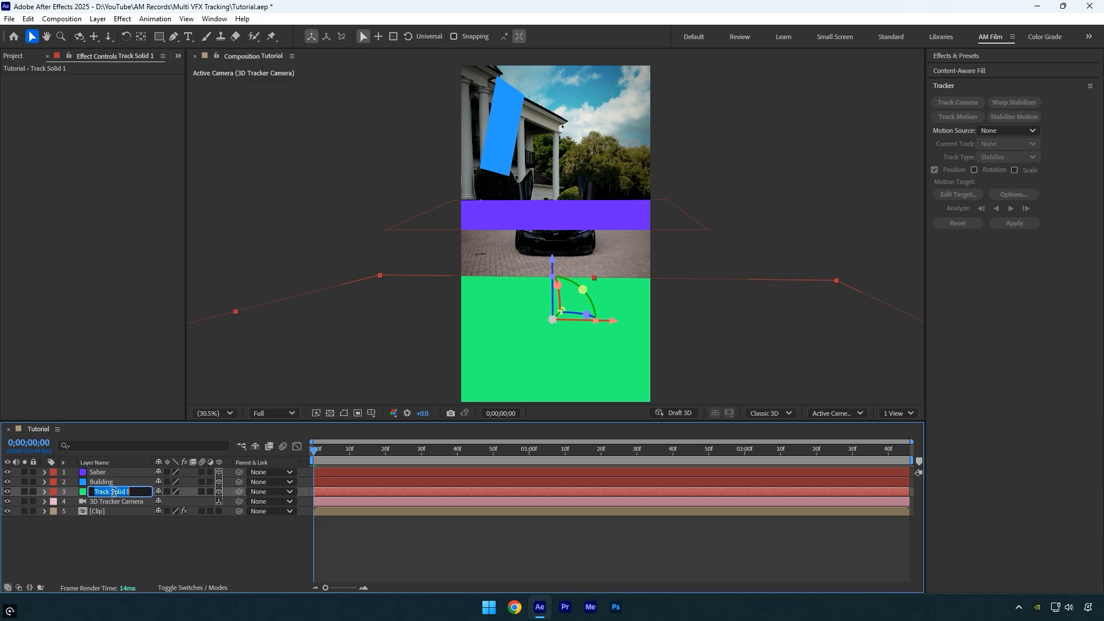
type("Fire")
key("Return")
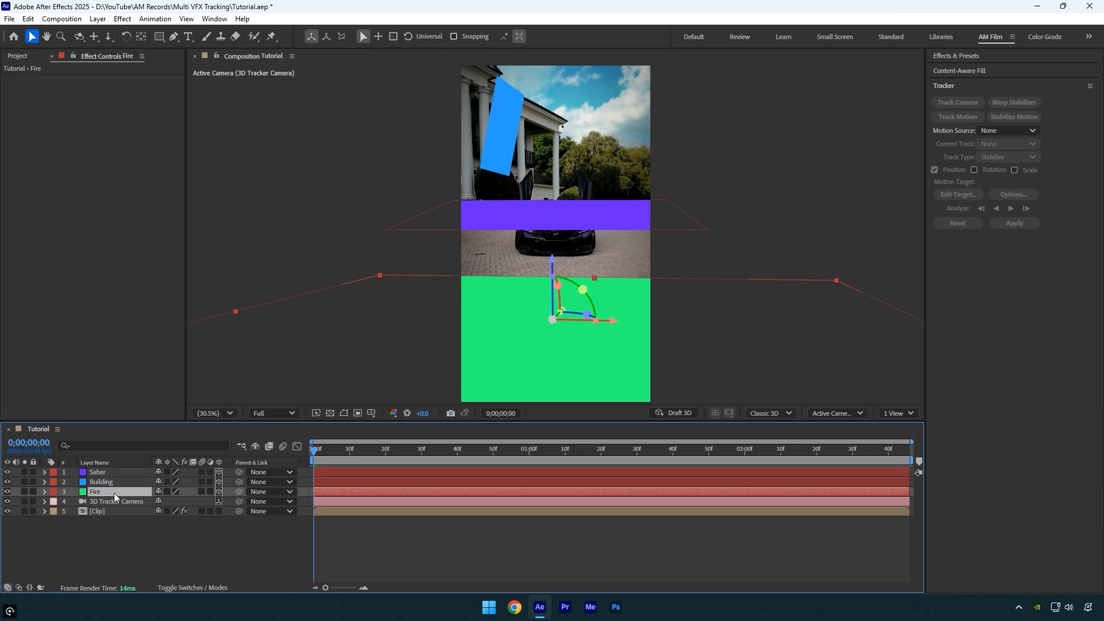
- Scale the Fire solid to 22%, the Building solid to 79% and the Saber solid to 31%
key("s")
left_click_drag(171, 501, 164, 546)
left_click(106, 481)
key("s")
left_click(100, 472)
key("s")
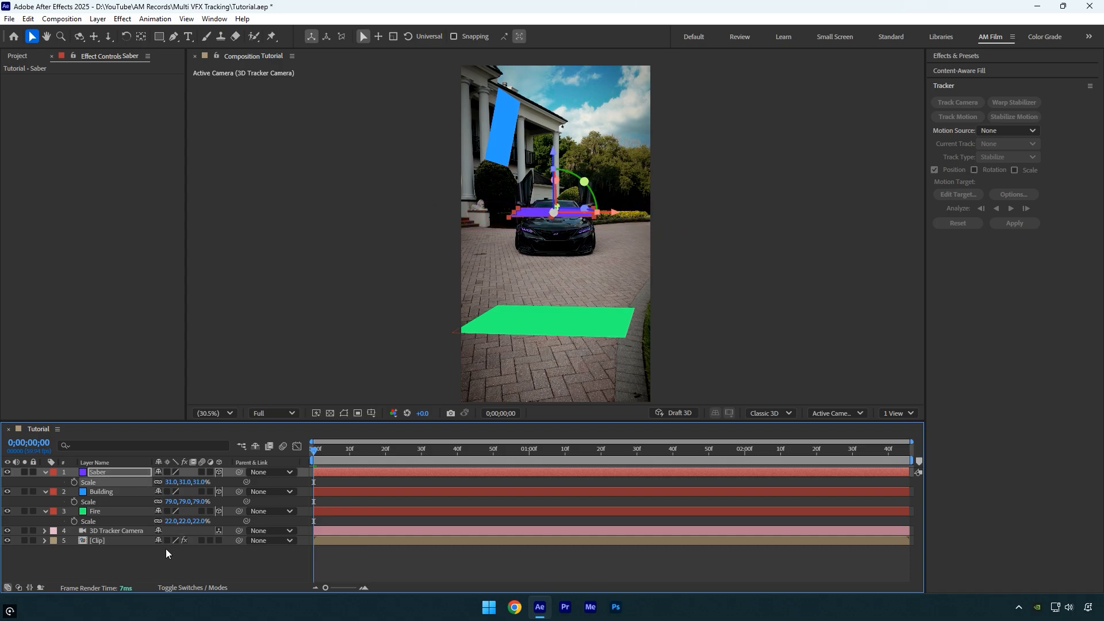
left_click(159, 553)
key("s")
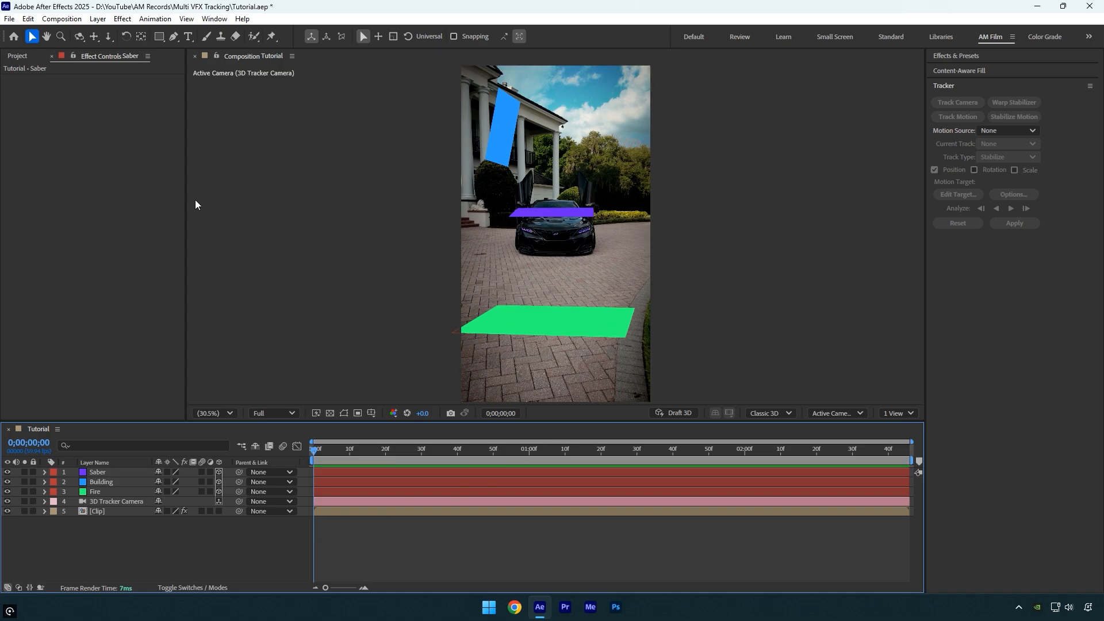
- Add Ground Fire.mov as the top layer of the Tutorial composition and make it a 3D layer
left_click(18, 57)
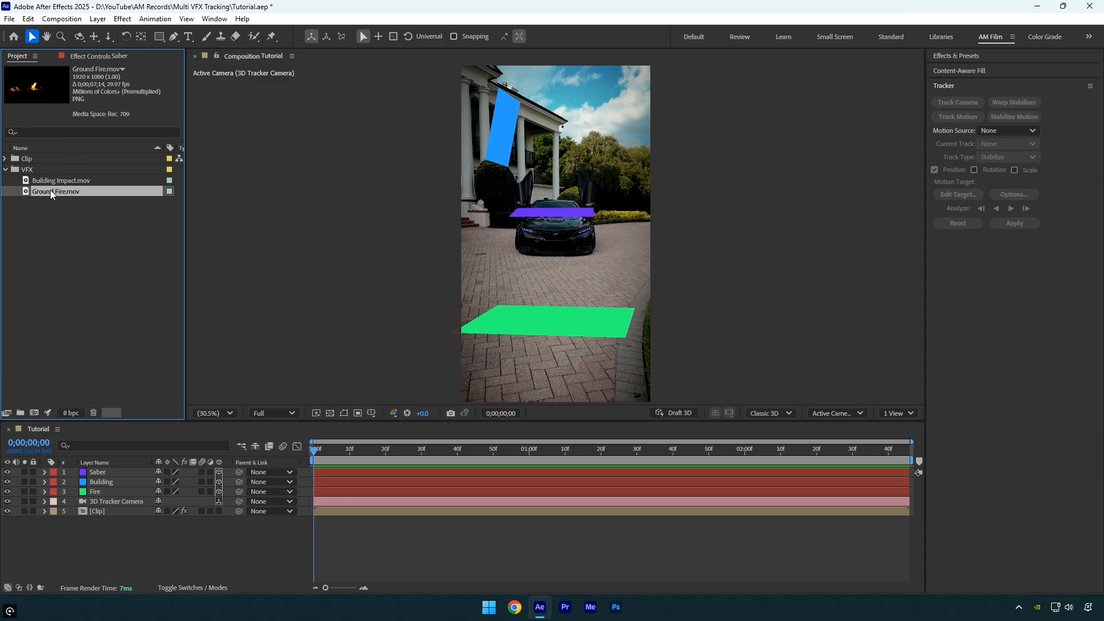
left_click_drag(52, 193, 96, 474)
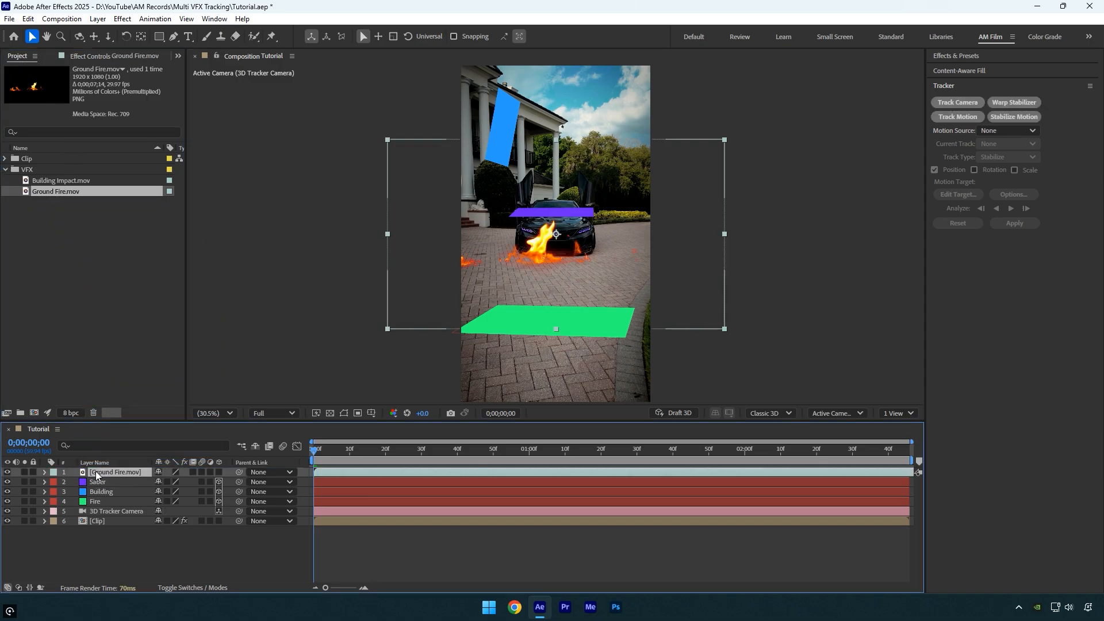
left_click(219, 471)
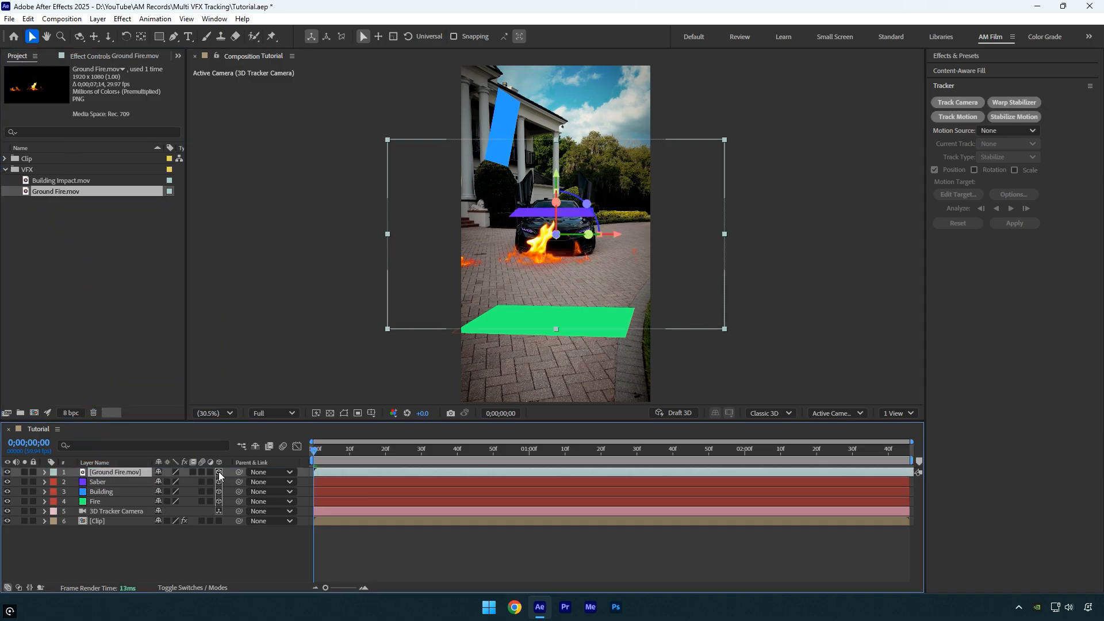
- Try placing the fire clip by eye over the green solid and preview how it follows the ground
left_click_drag(530, 286, 568, 350)
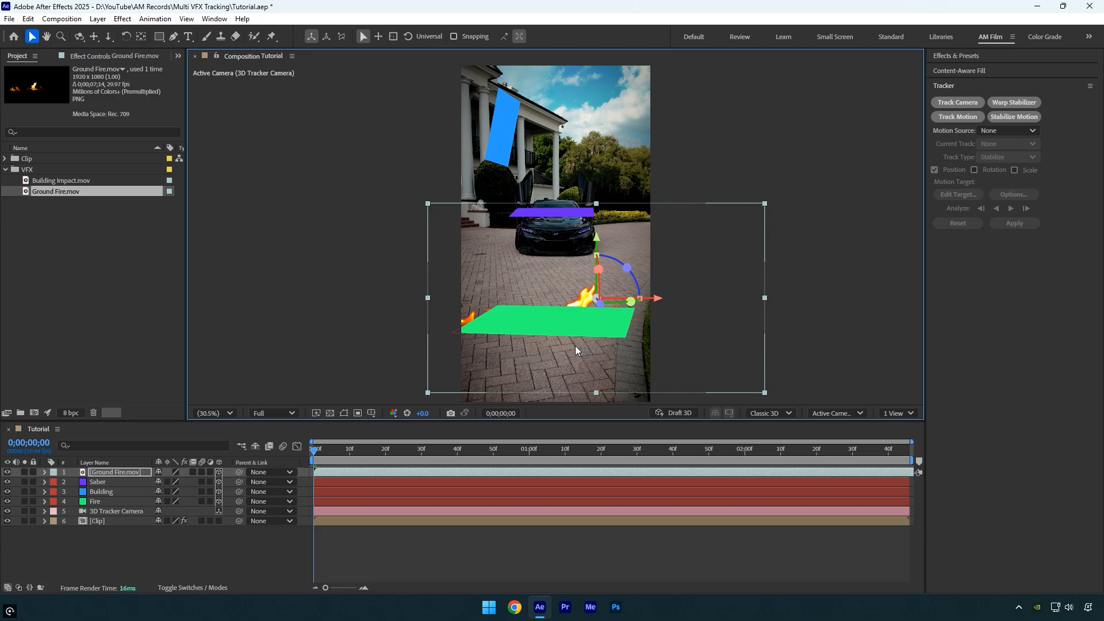
key("space")
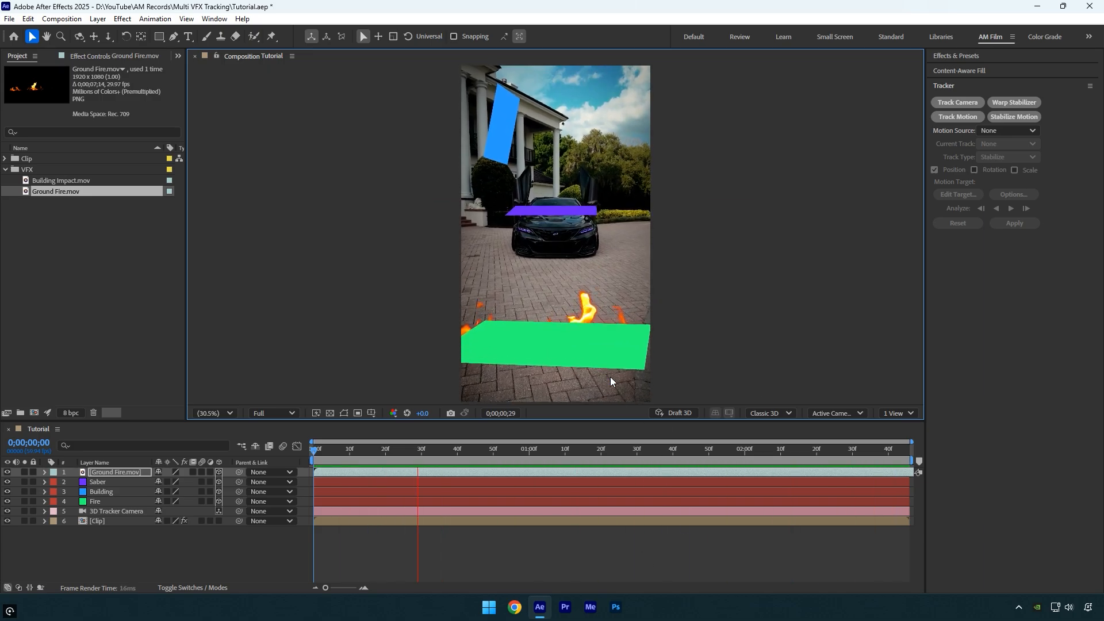
left_click_drag(493, 451, 305, 455)
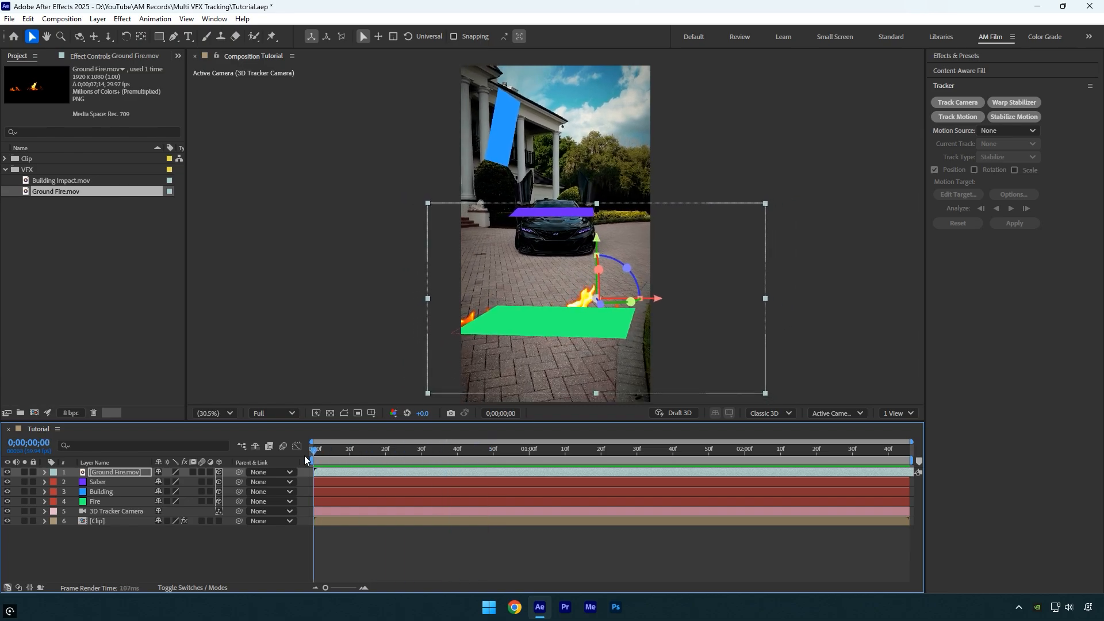
left_click_drag(654, 343, 633, 324)
- Copy the Fire solid's position onto the Ground Fire.mov layer
left_click(98, 504)
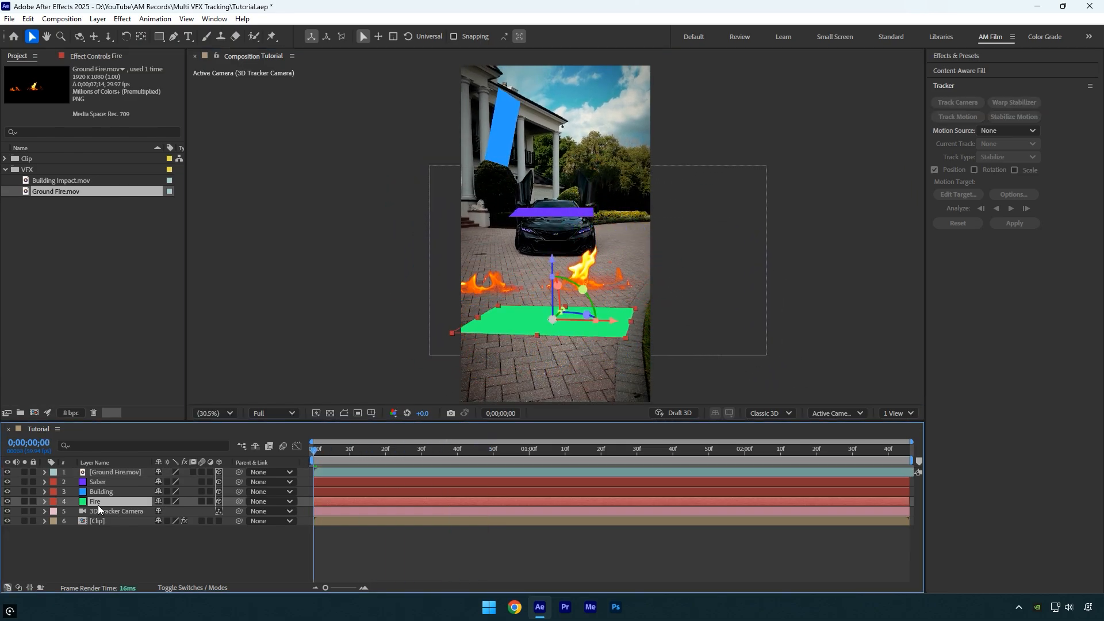
key("p")
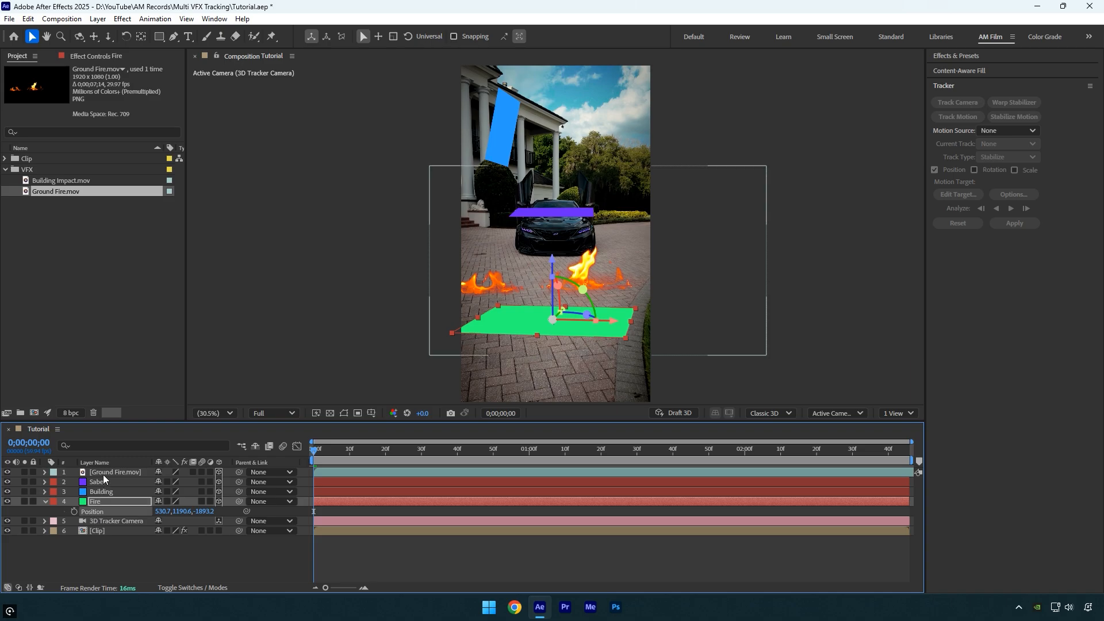
left_click(103, 473)
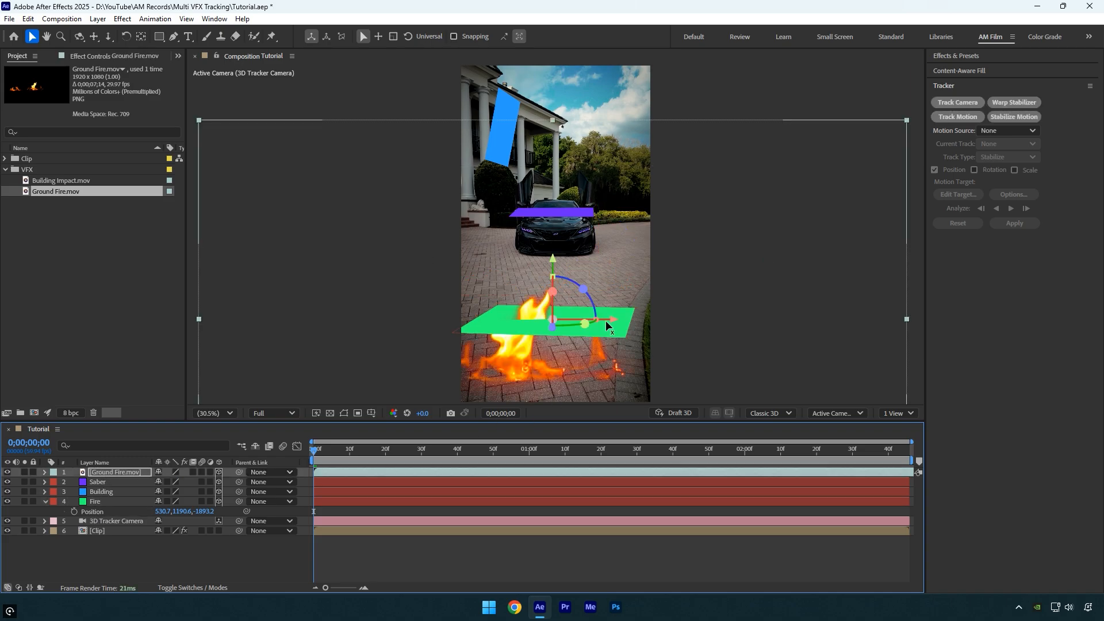
- Scale the Ground Fire.mov layer to 41% and move it so the flames sit on the green solid
left_click_drag(552, 260, 555, 197)
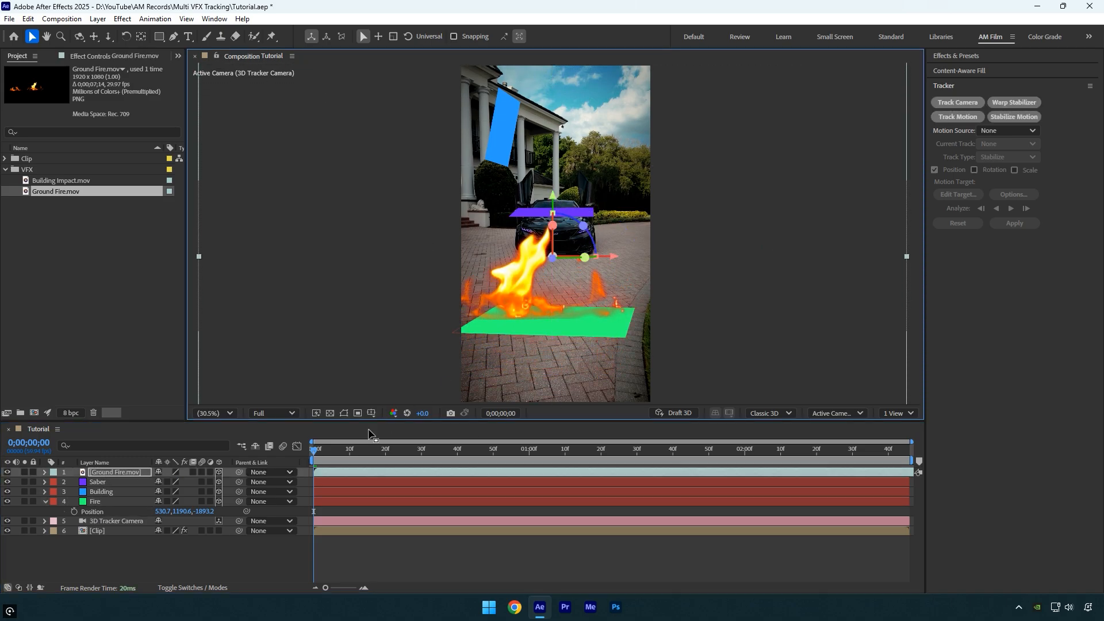
key("s")
left_click_drag(172, 482, 137, 483)
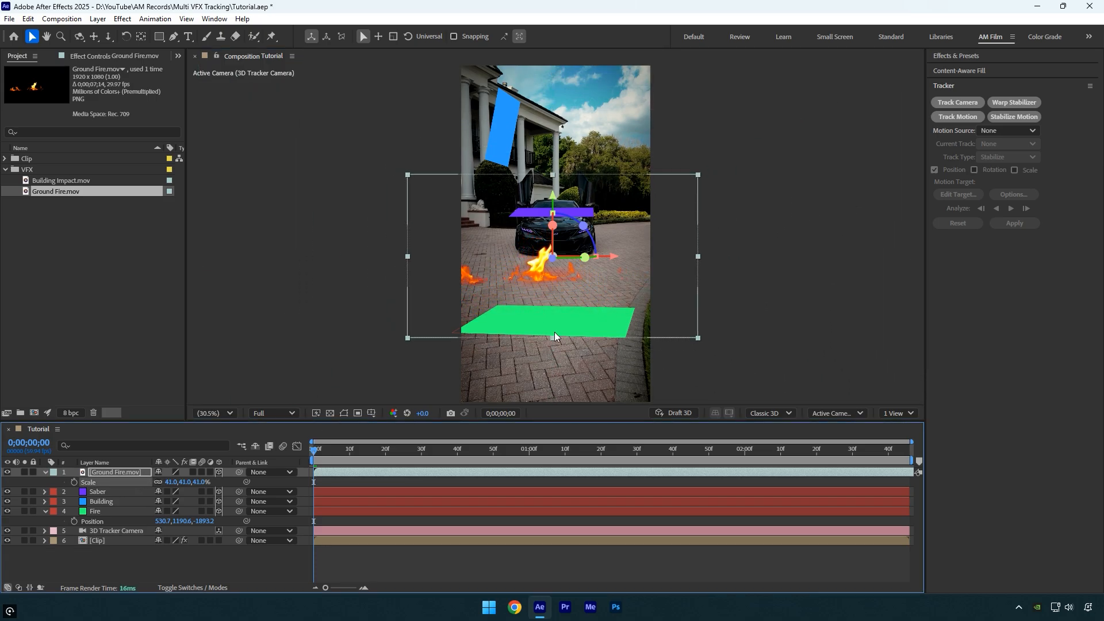
left_click_drag(554, 333, 588, 344)
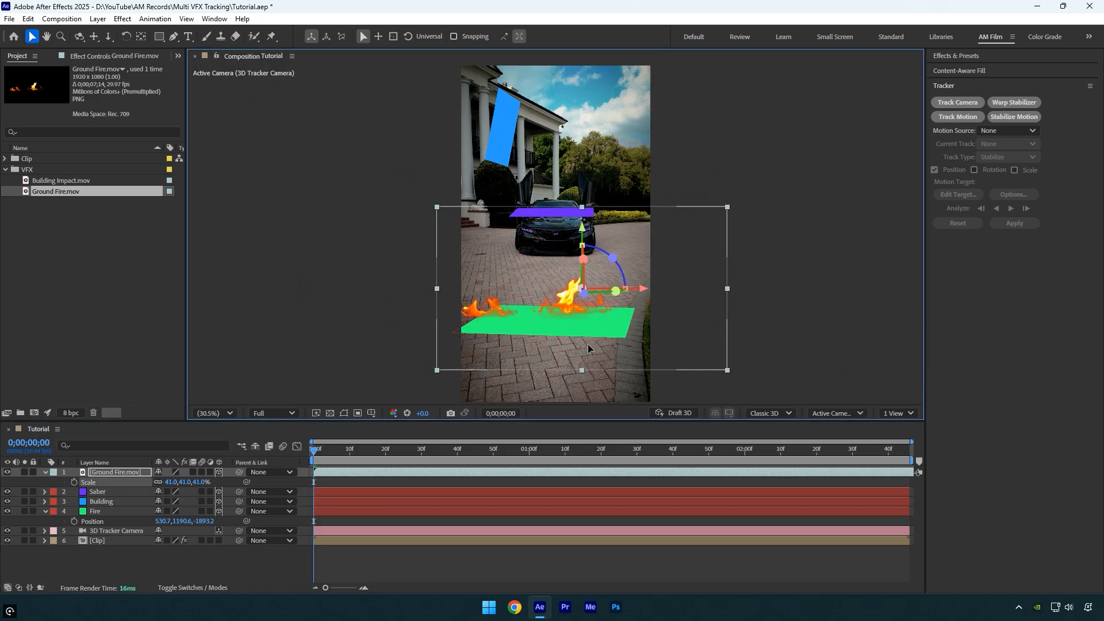
- Hide the Fire solid and play the composition to check the fire's tracking on the driveway
left_click(7, 511)
key("space")
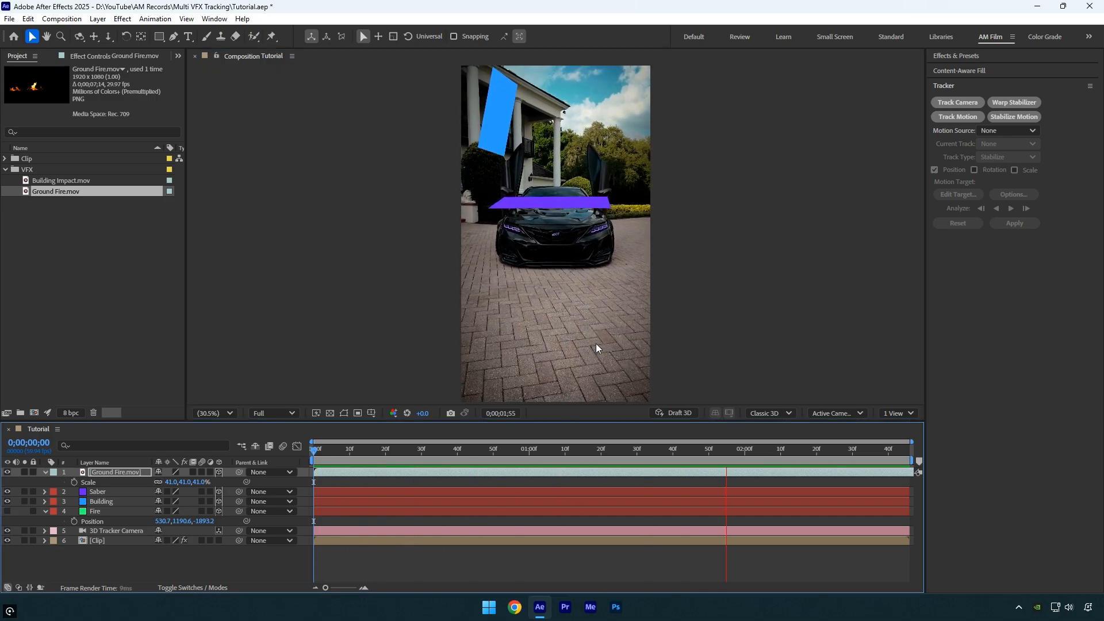
key("space")
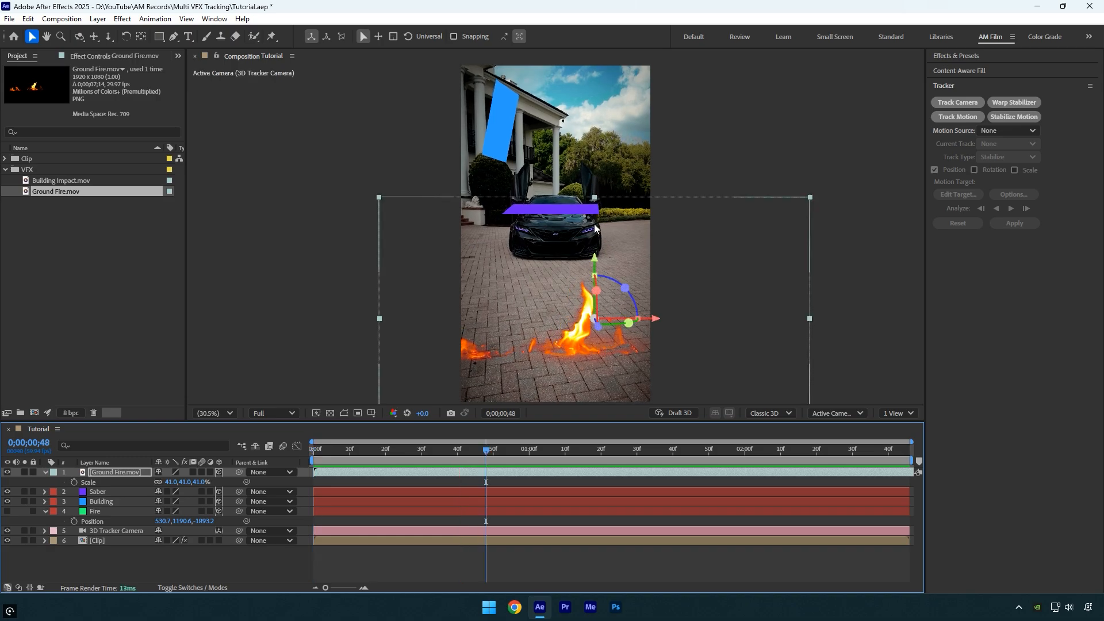
- Create a new black solid named Saber, 2000 px wide and 2000 px high
right_click(97, 570)
mouse_move(140, 428)
left_click(272, 458)
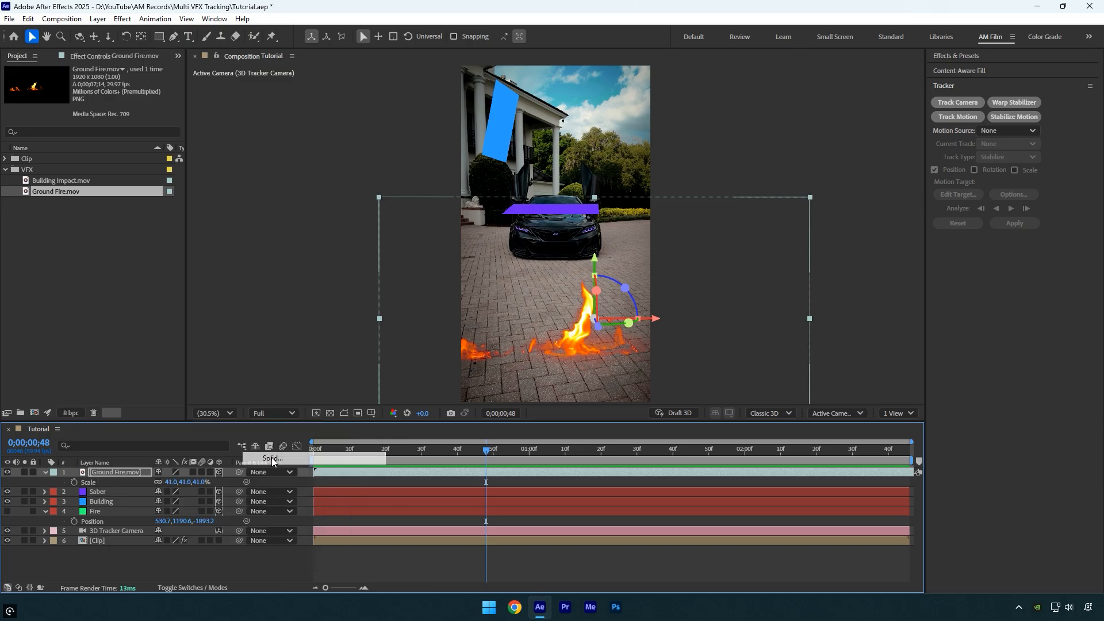
type("Saber")
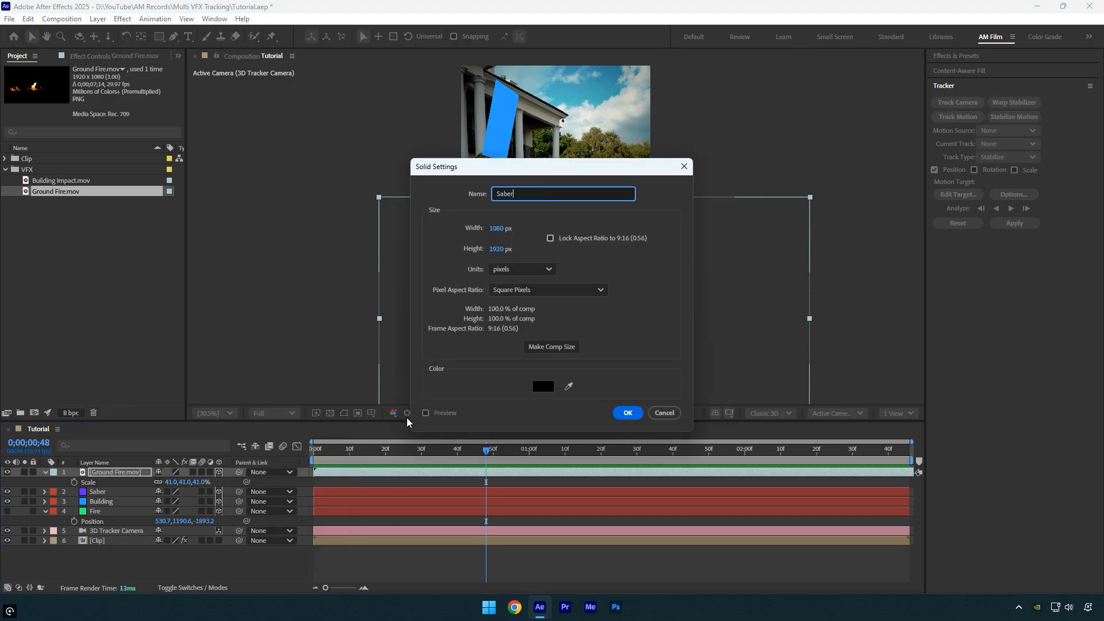
left_click(498, 228)
type("2000")
key("Tab")
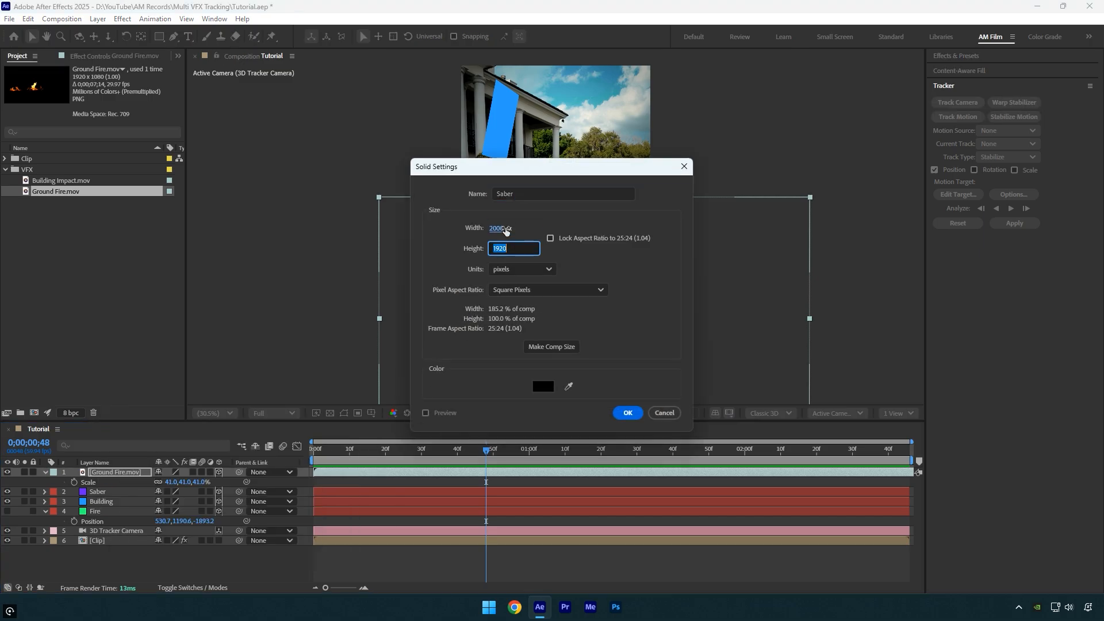
type("2000")
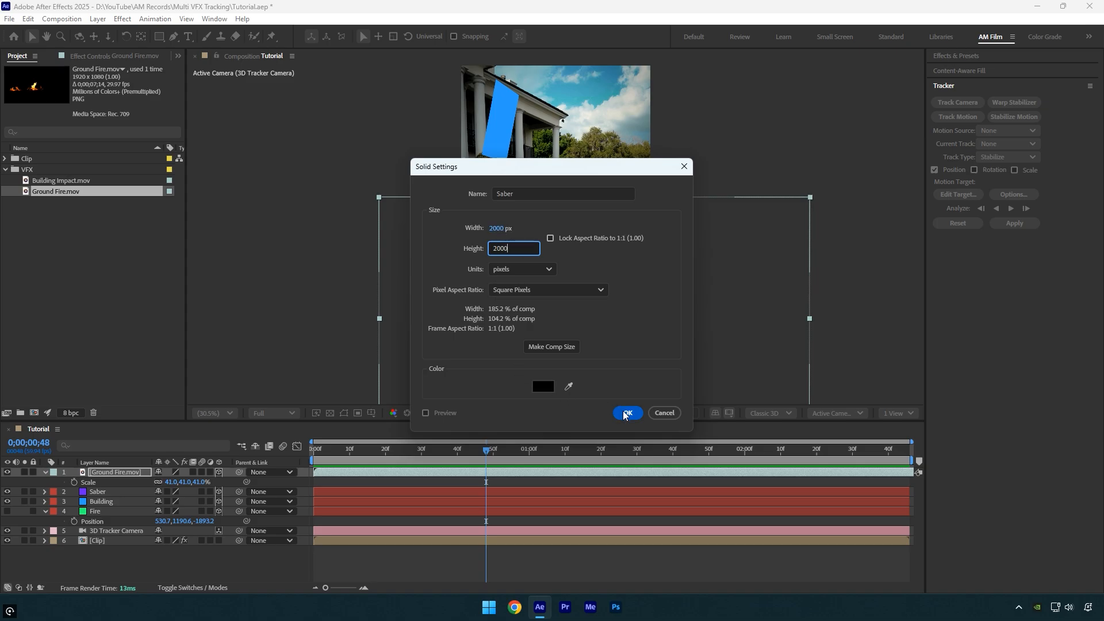
left_click(625, 414)
- Apply the Saber effect to the black Saber solid and set its Composite Settings to Transparent
key("ctrl+space")
type("saber")
key("Return")
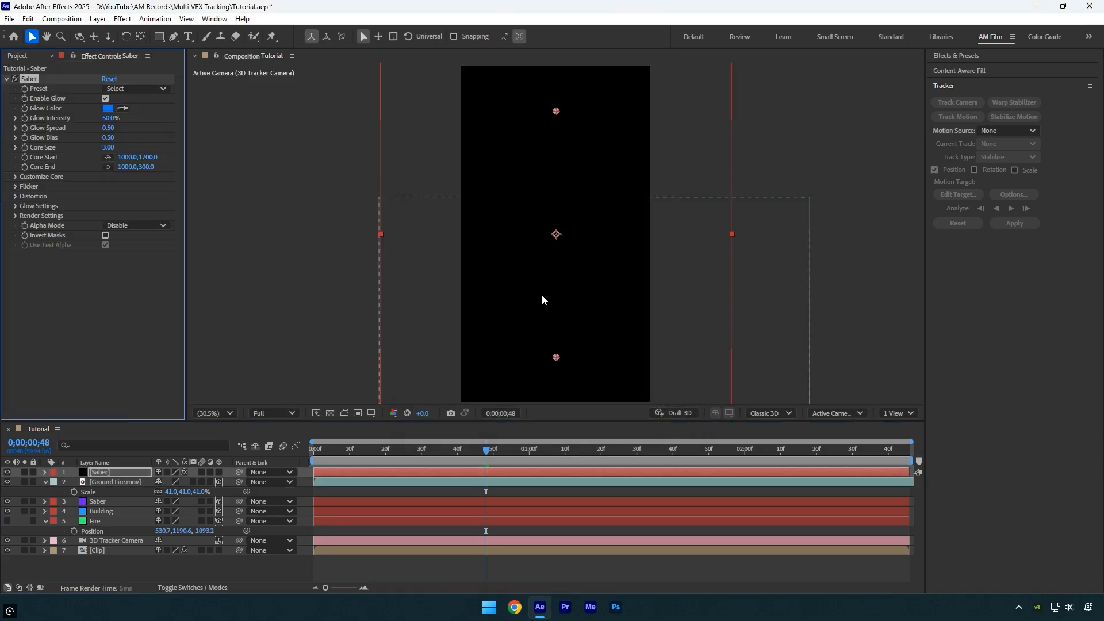
left_click(15, 215)
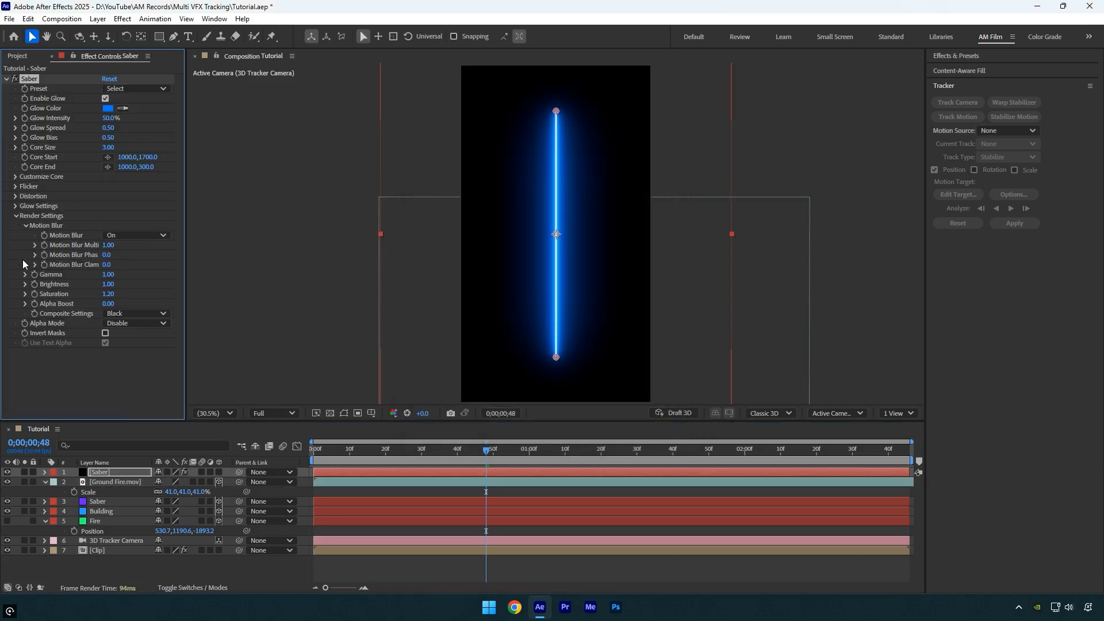
left_click(122, 315)
left_click(132, 326)
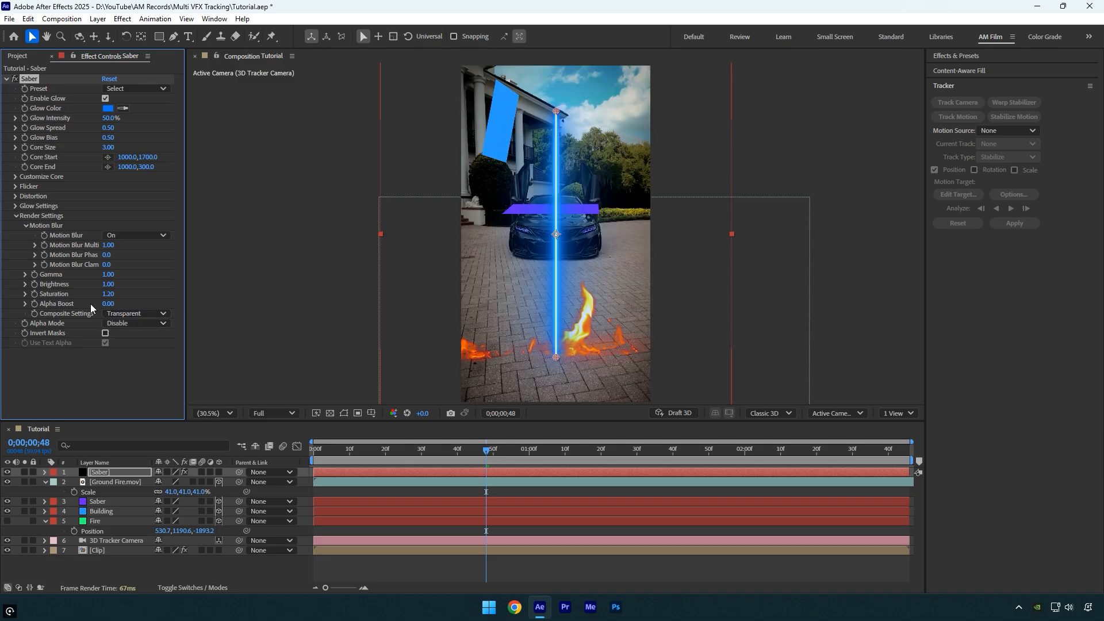
- Set the Saber effect's Core Type to Layer Masks and draw a circular ellipse mask around the car on the black Saber layer
left_click(16, 176)
left_click(117, 186)
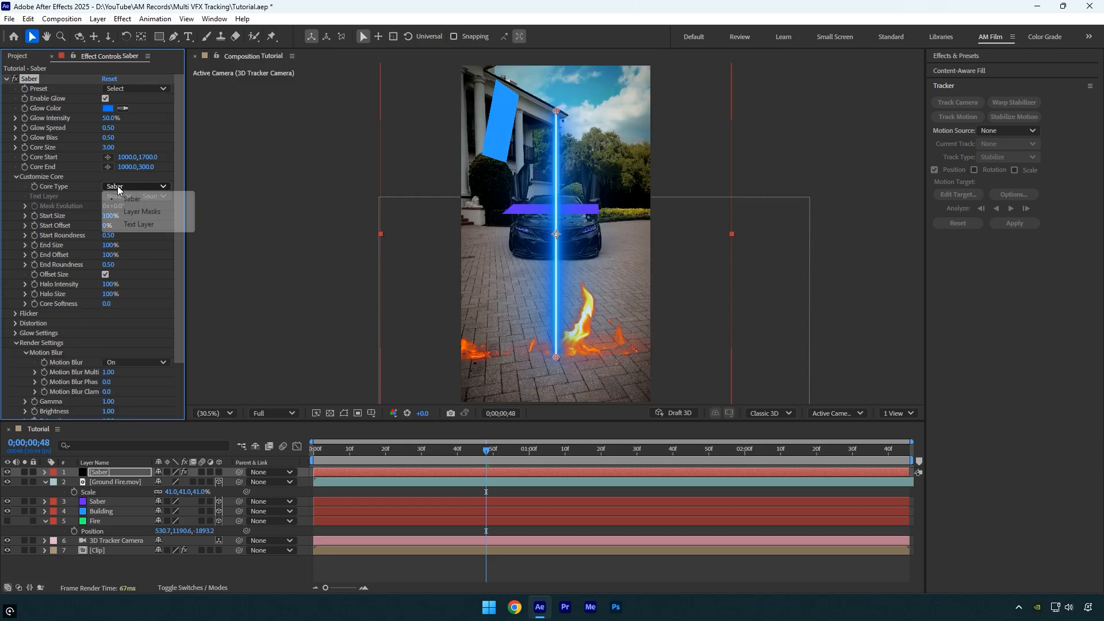
left_click(138, 198)
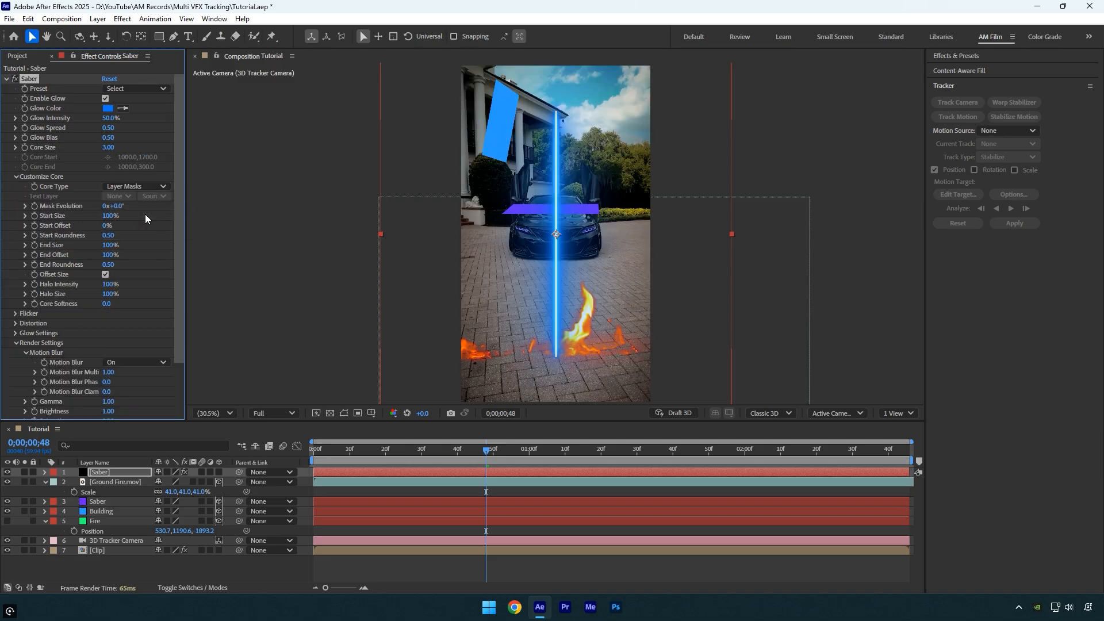
left_click(159, 37)
left_click(200, 61)
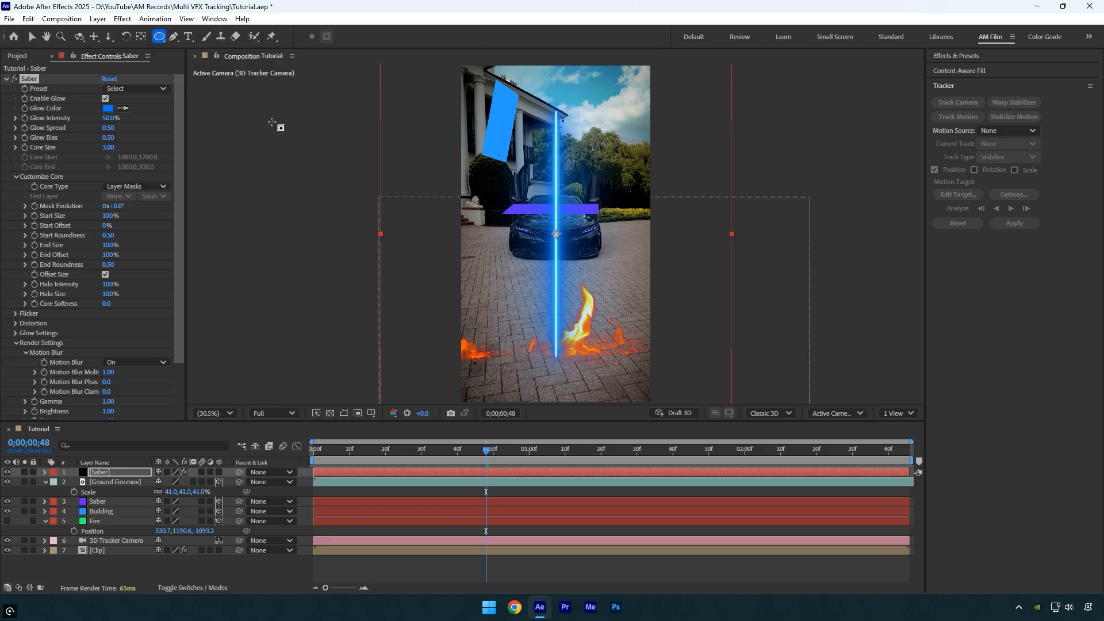
left_click_drag(527, 165, 611, 212)
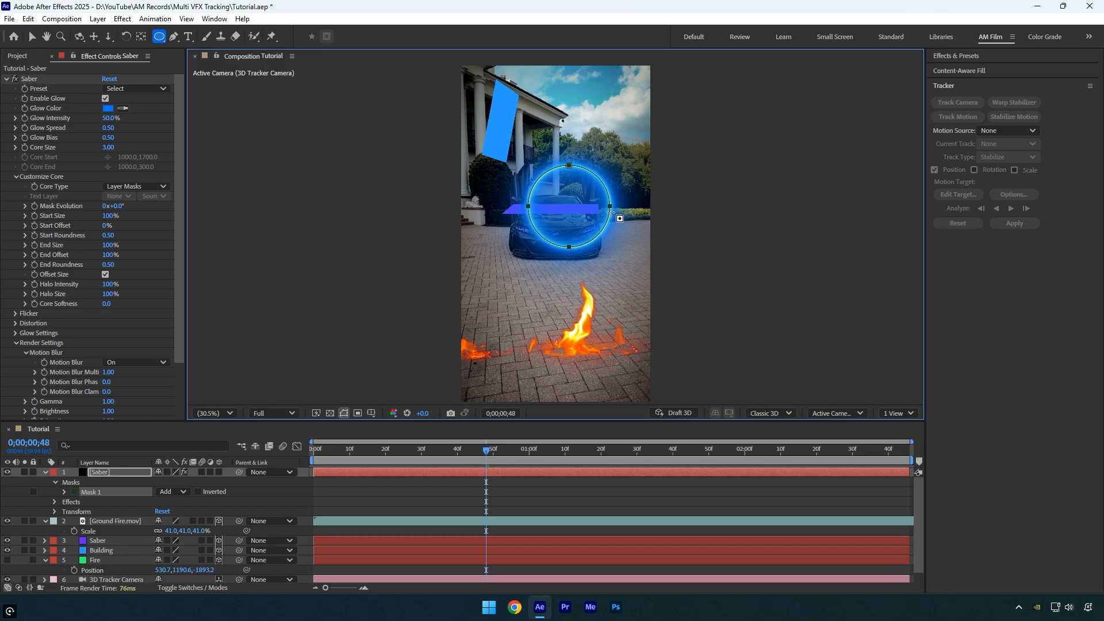
- Make the black Saber layer 3D and copy the purple Saber solid's position onto it
left_click(219, 473)
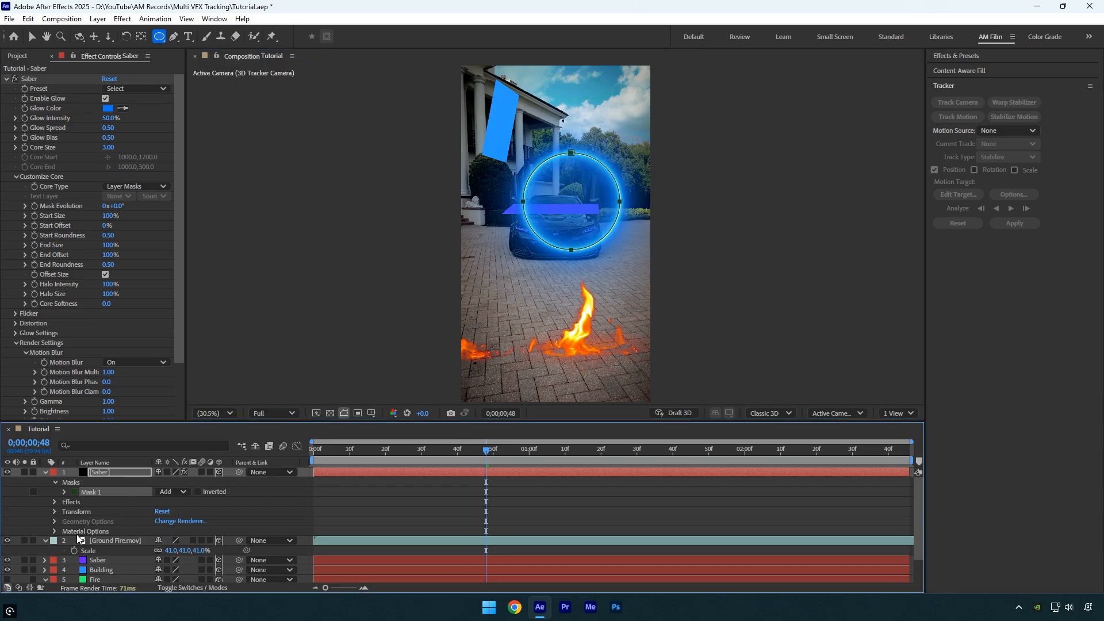
left_click(98, 561)
key("p")
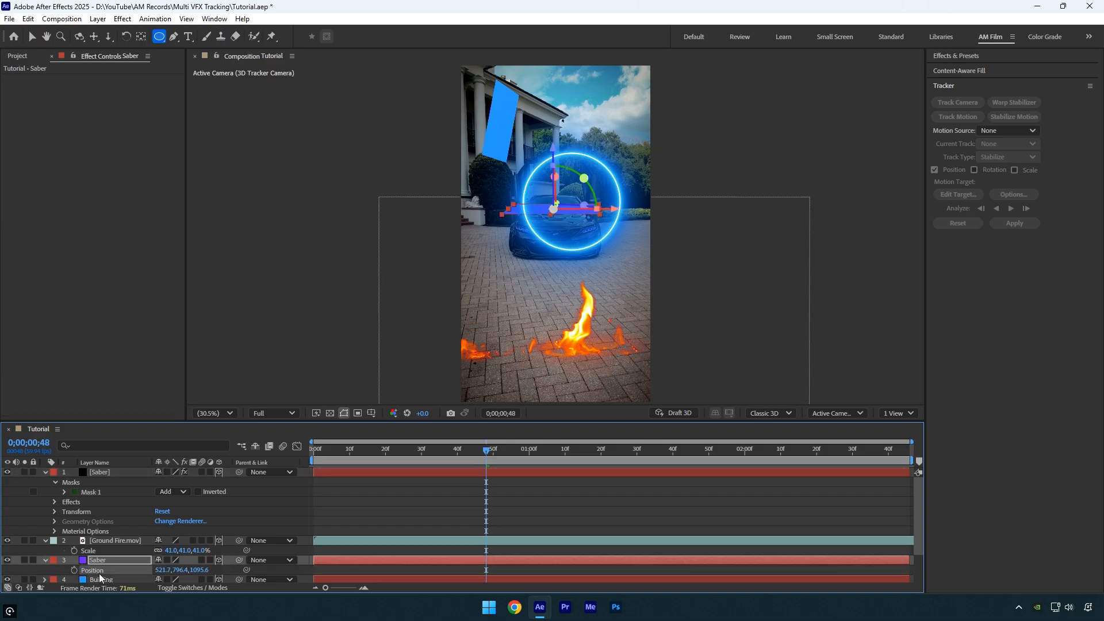
left_click(101, 474)
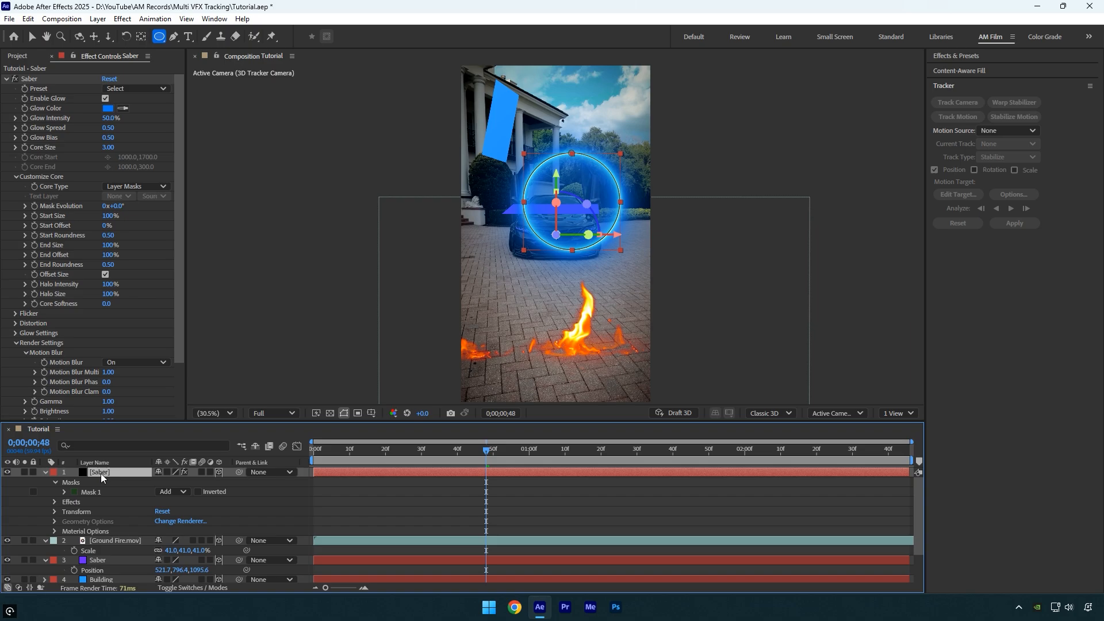
- Move and tilt the Saber ring so it floats above the car's roof, and set the Saber preset to Thin
key("v")
left_click_drag(554, 175, 556, 203)
left_click_drag(557, 159, 603, 172)
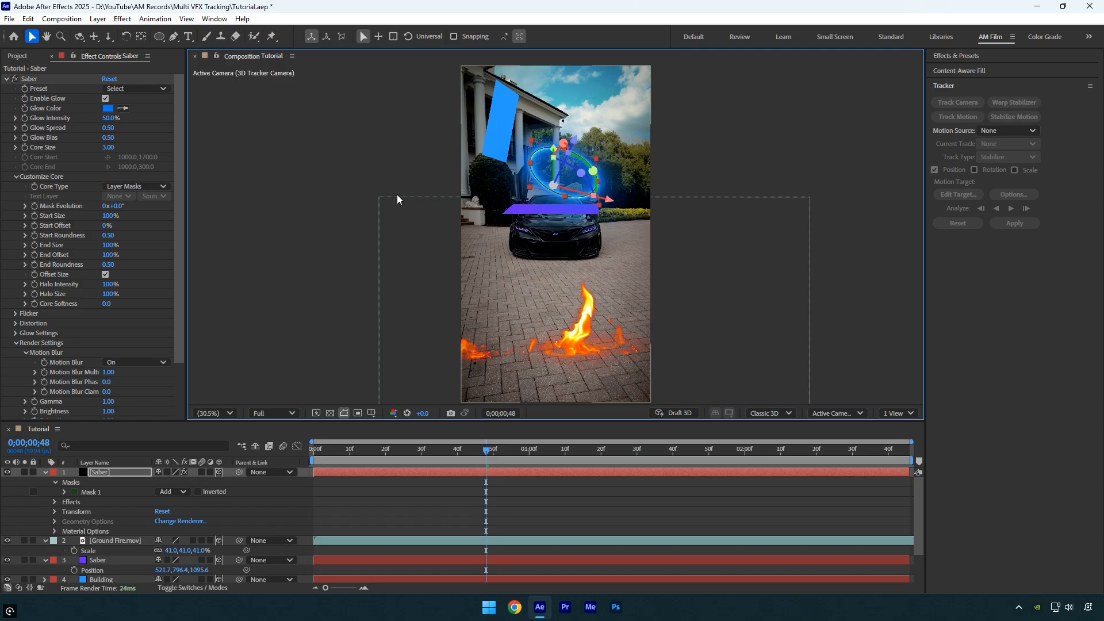
left_click(121, 89)
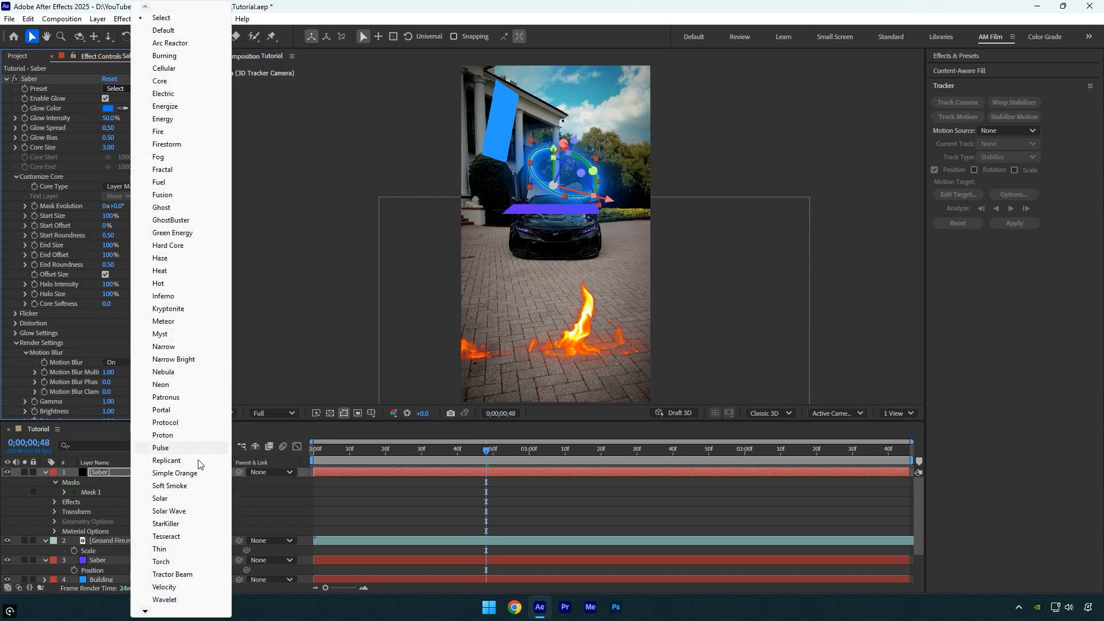
left_click(163, 549)
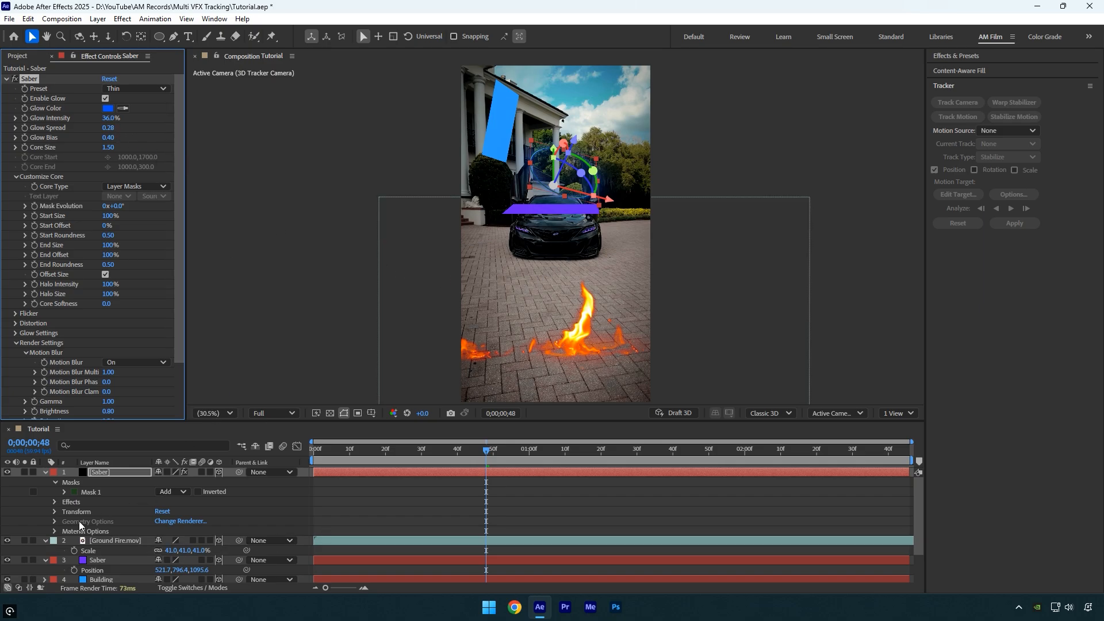
- Hide the purple Saber solid and play the composition to check how the glowing ring tracks above the car
left_click(7, 560)
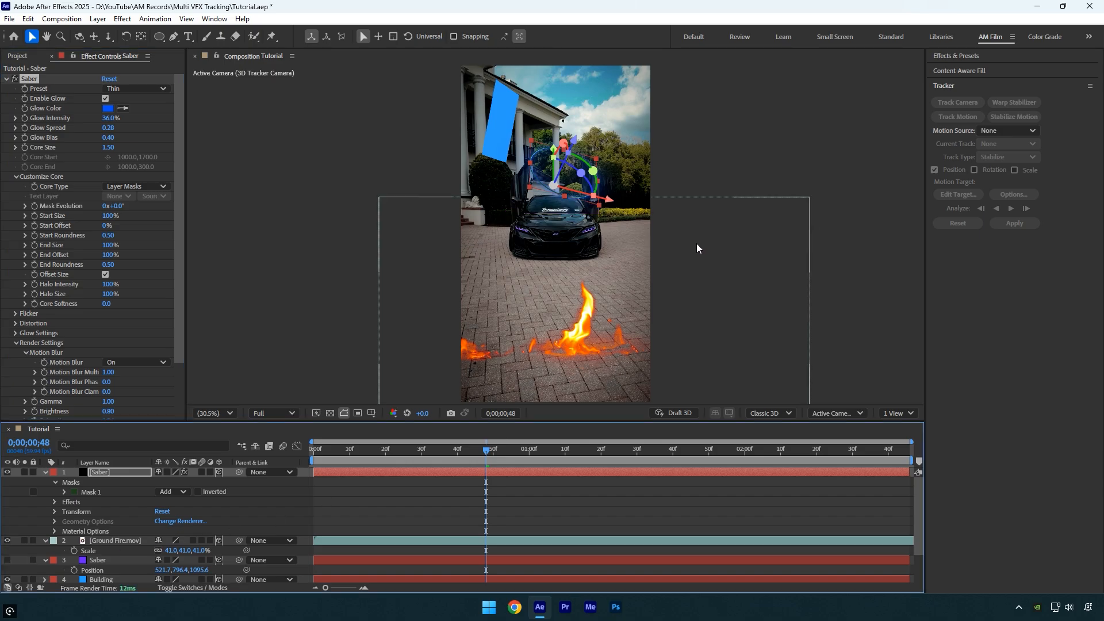
key("space")
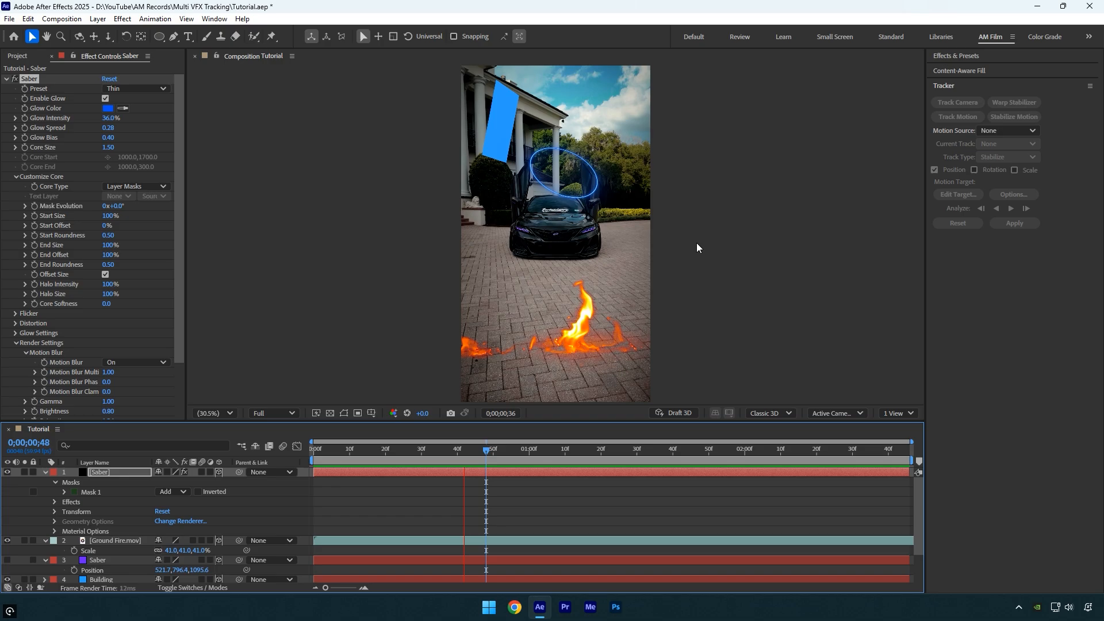
key("space")
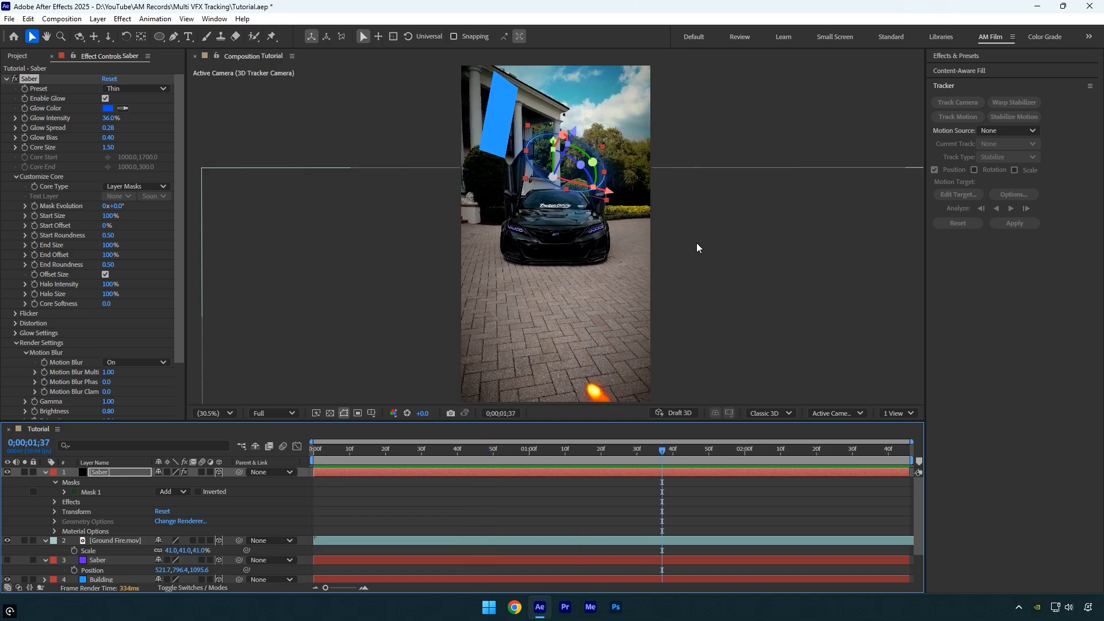
- Return to the first frame and add Building Impact.mov as the top layer of the Tutorial composition
left_click_drag(666, 453, 310, 454)
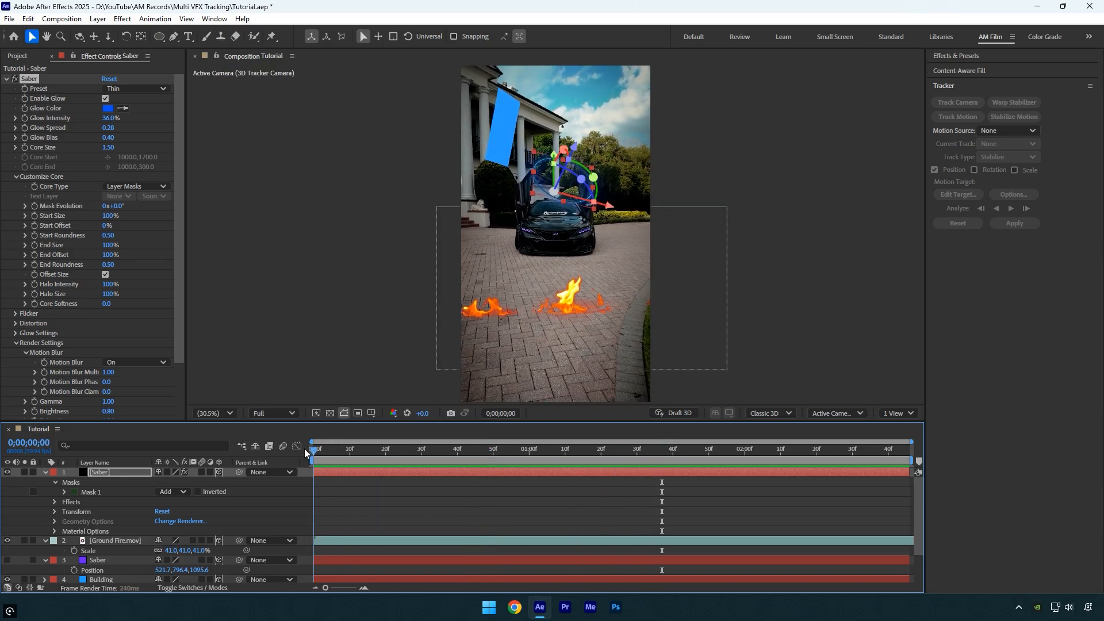
key("u")
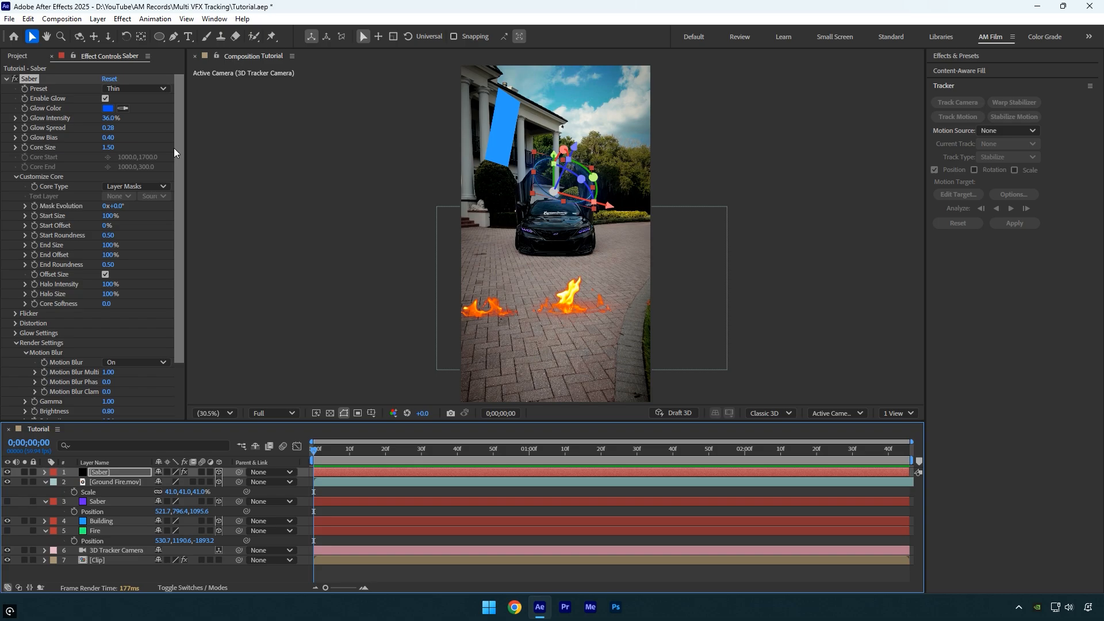
left_click(21, 58)
left_click_drag(64, 180, 136, 472)
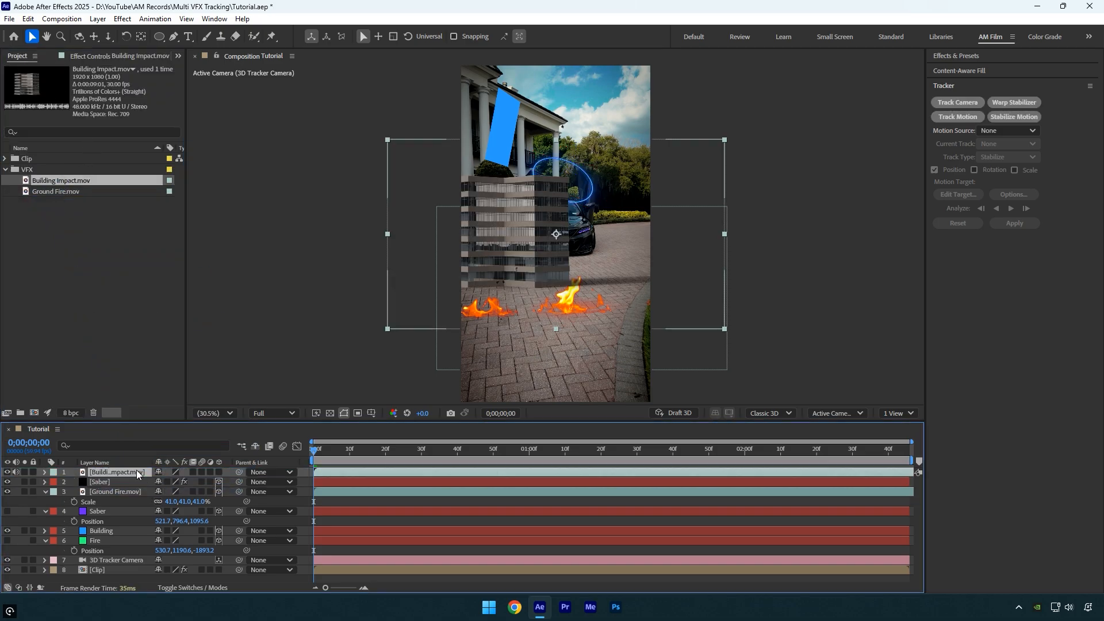
- Make the Building Impact.mov layer 3D and copy the blue Building solid's position onto it
left_click(218, 472)
left_click(98, 531)
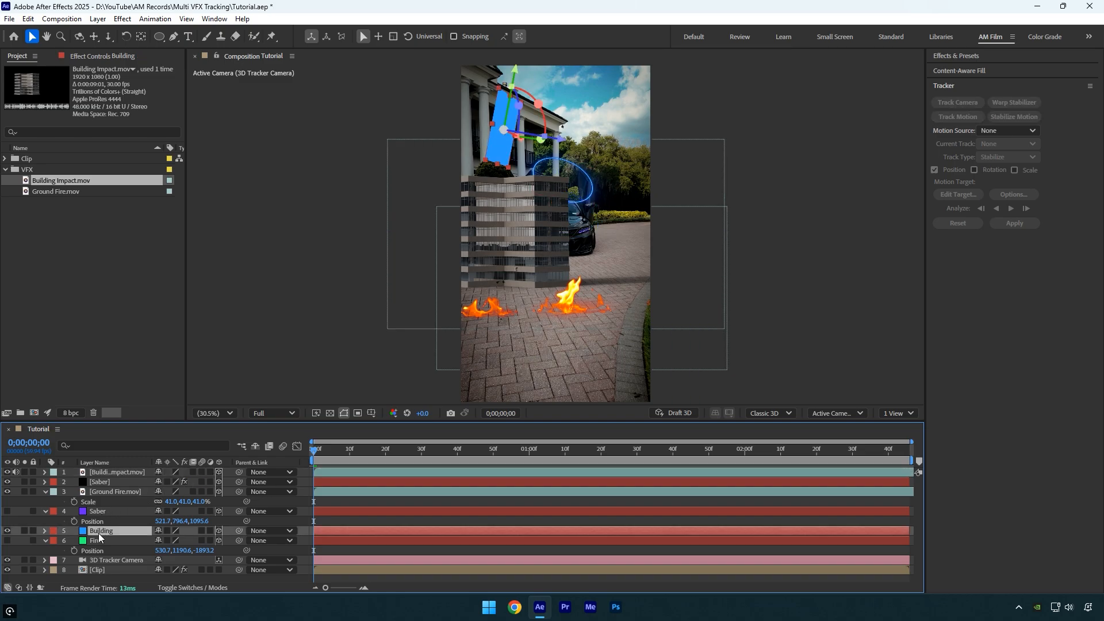
key("p")
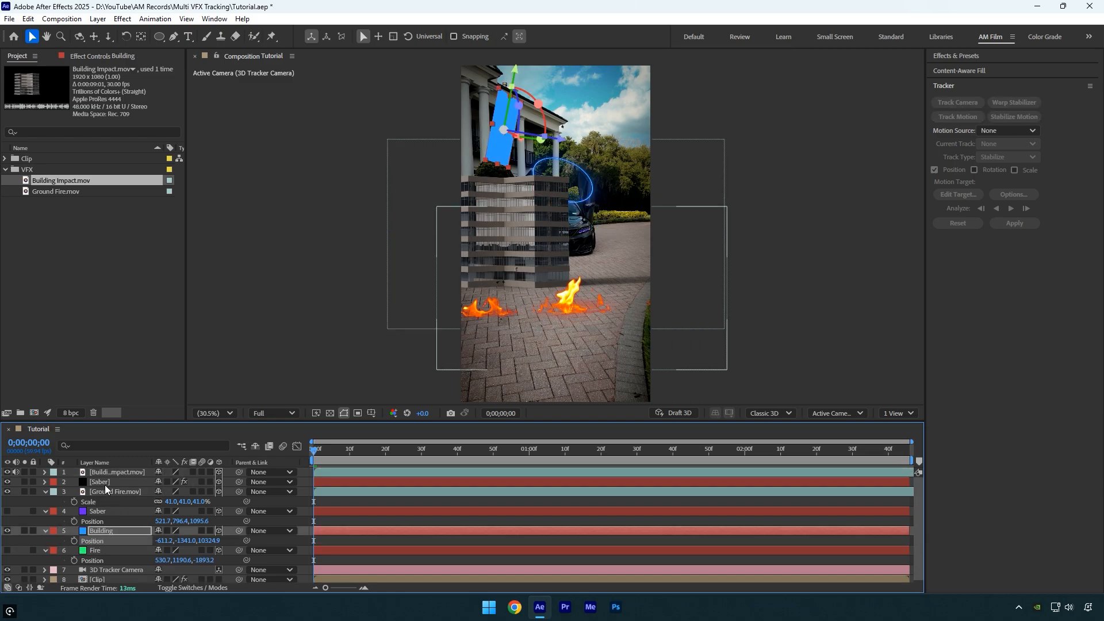
left_click(105, 472)
- Scale the Building Impact.mov layer to 408% and move it to the right so the tower stands behind the car
key("s")
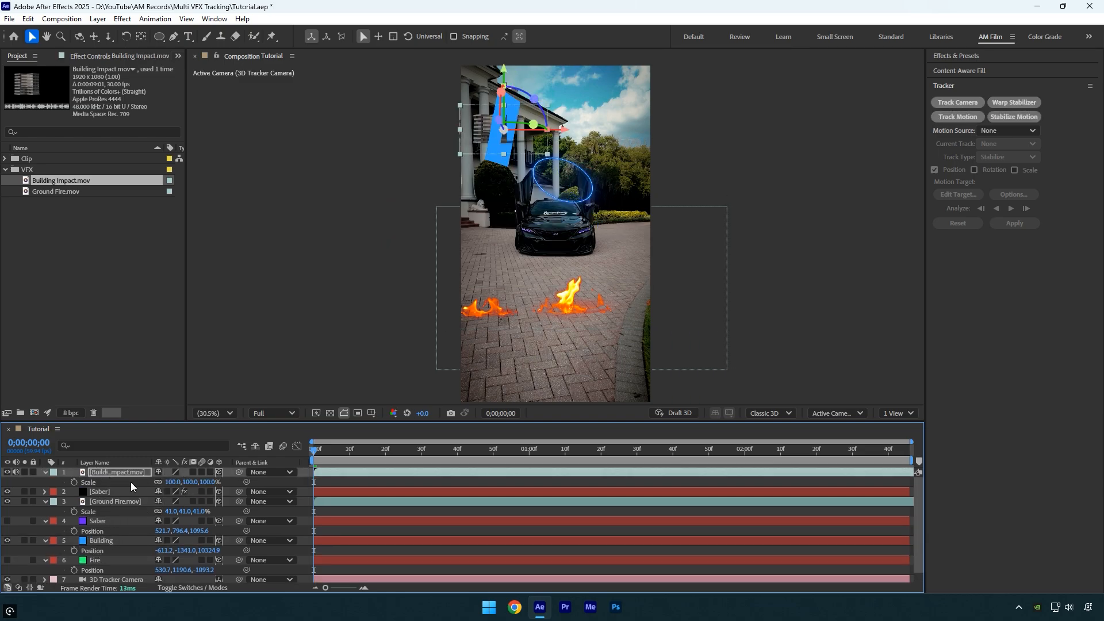
left_click_drag(172, 482, 331, 470)
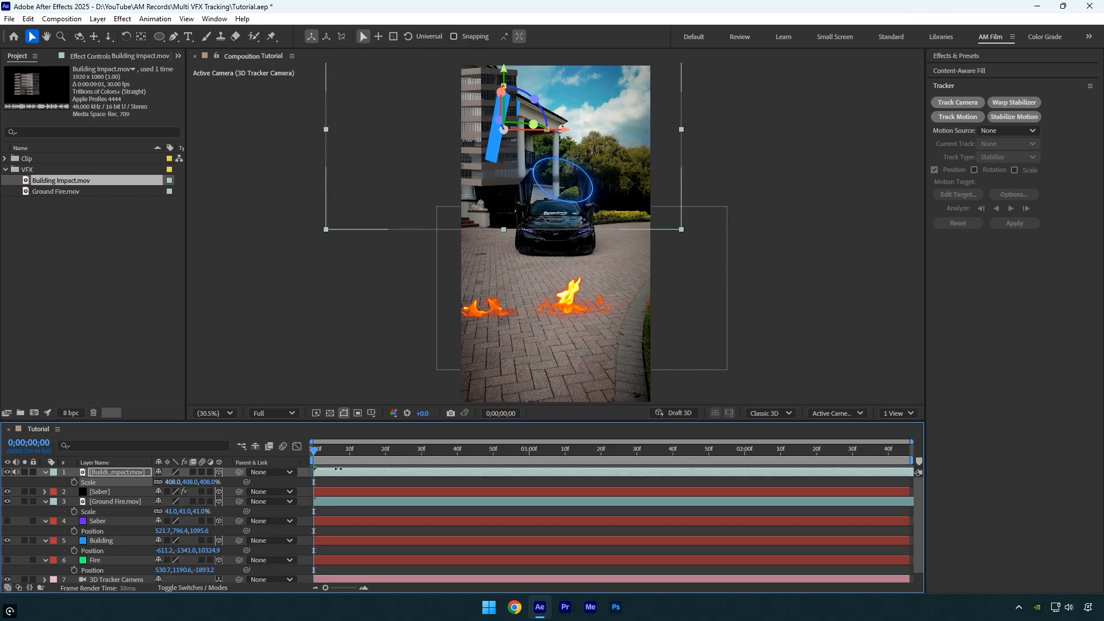
left_click_drag(551, 214, 568, 212)
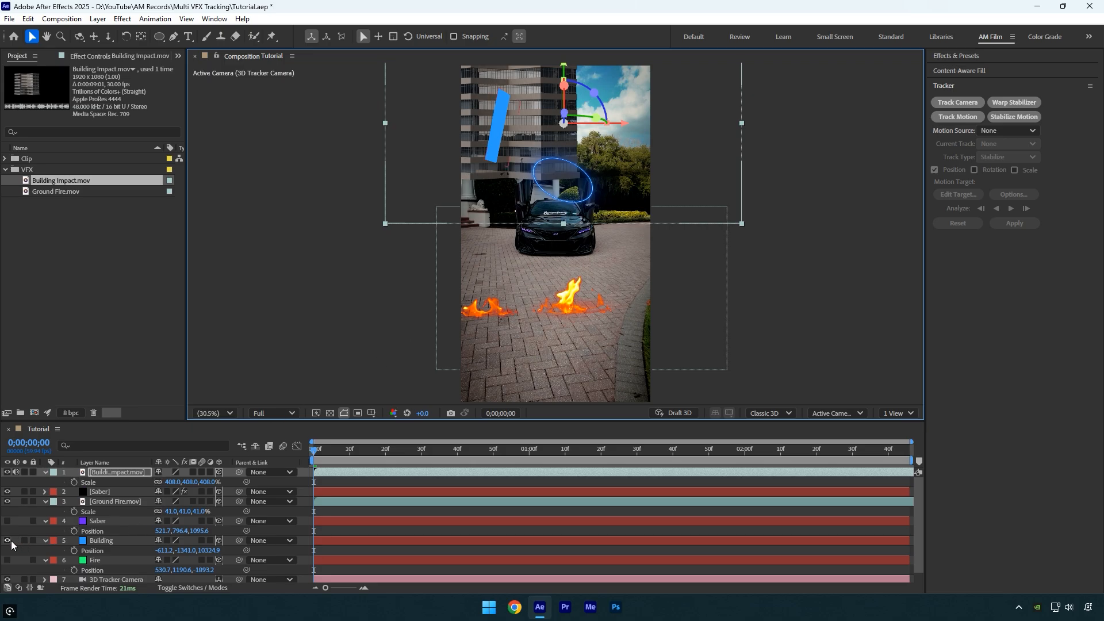
- Hide the blue Building solid and play the composition to check the building impact's tracking
left_click(7, 541)
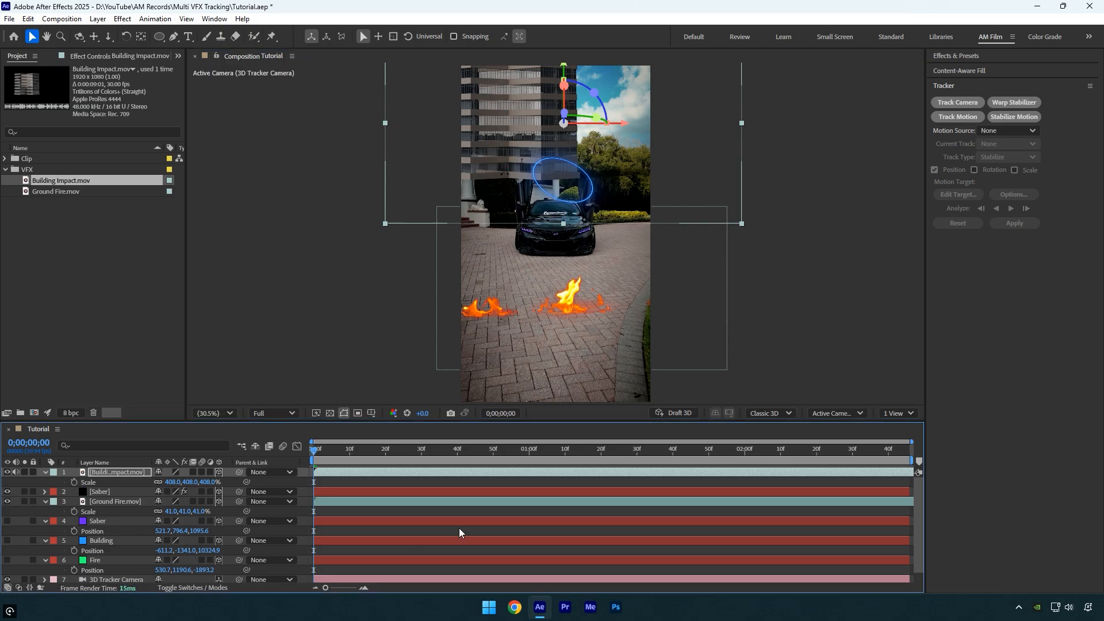
key("space")
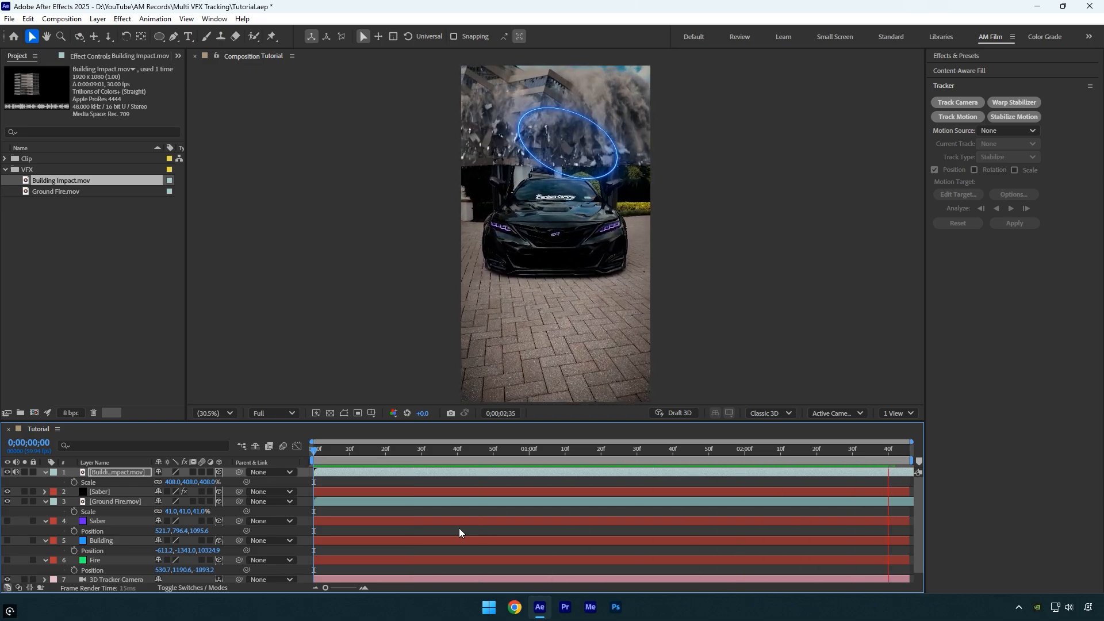
key("space")
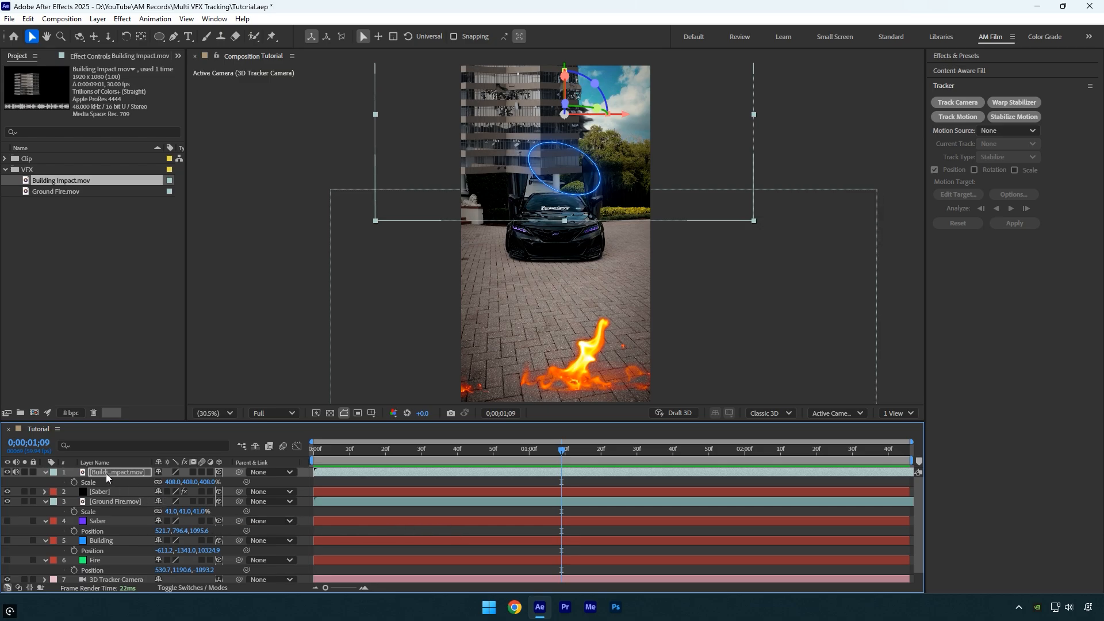
- Move the Building Impact.mov layer below Ground Fire.mov, and place a duplicate of the Clip layer directly above it
left_click_drag(106, 472, 126, 509)
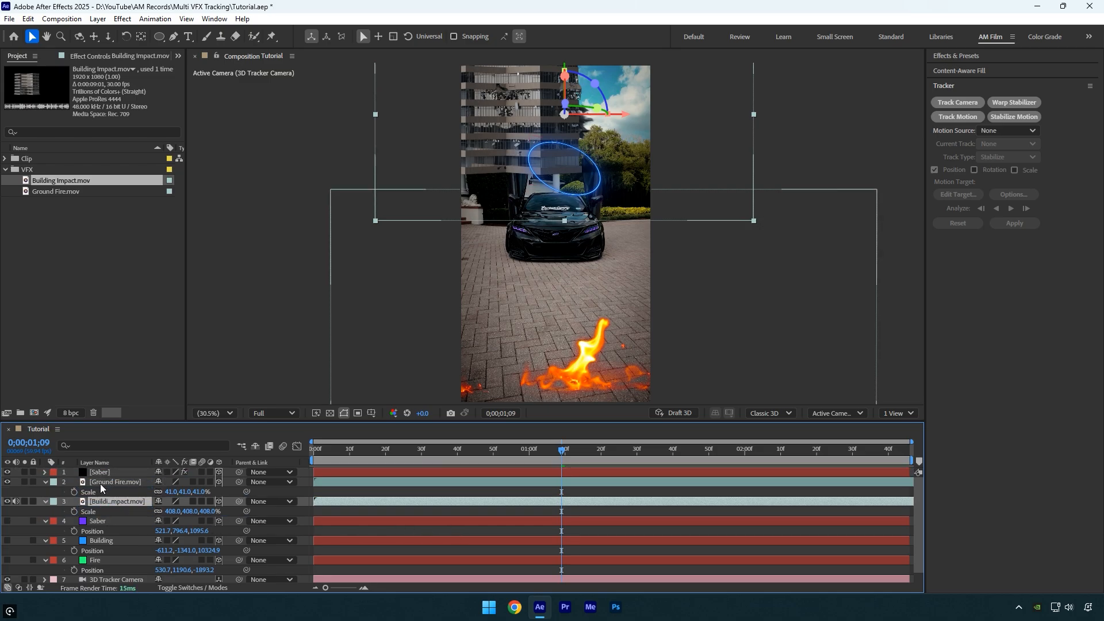
key("ctrl+d")
scroll(117, 500, "down", 1)
left_click(93, 578)
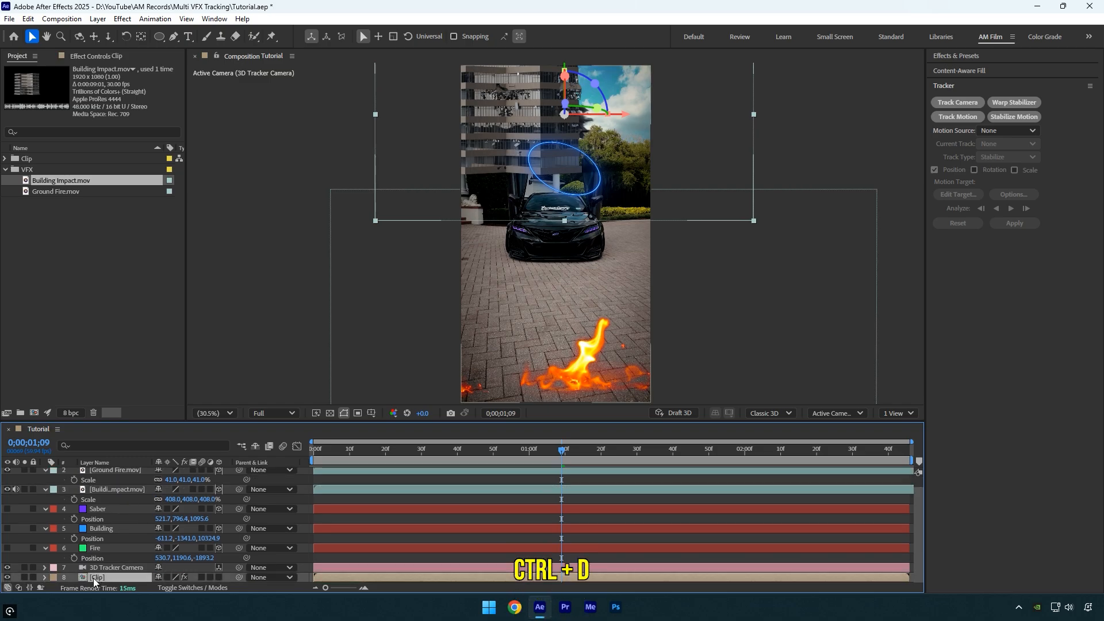
left_click_drag(102, 578, 99, 484)
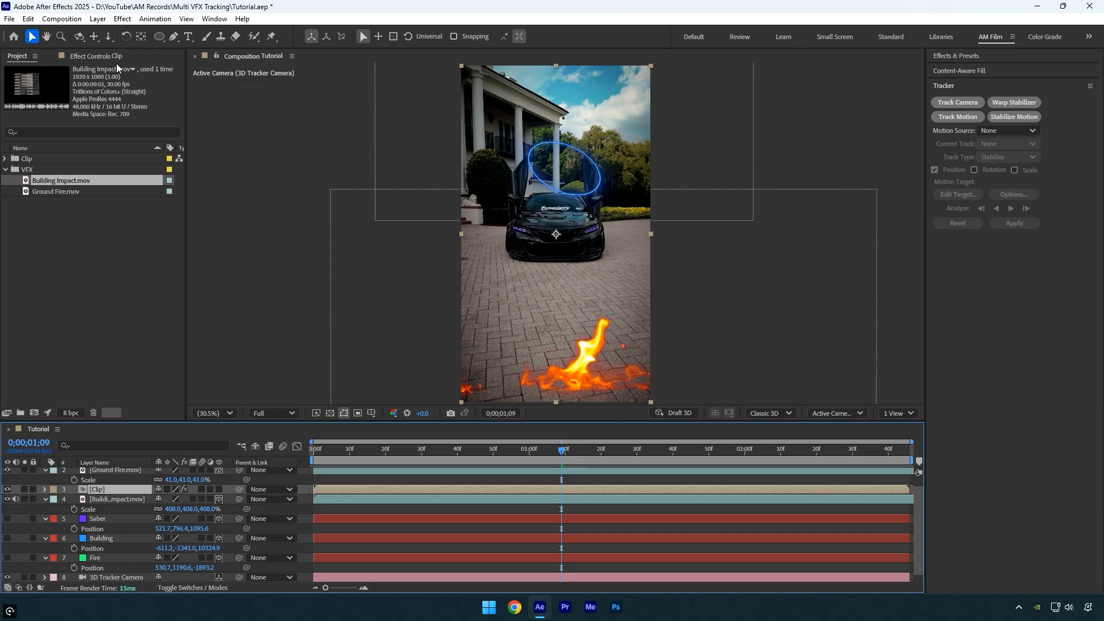
- Delete the 3D Camera Tracker effect from the duplicated Clip layer and rename that layer Foreground
left_click(100, 57)
left_click(39, 78)
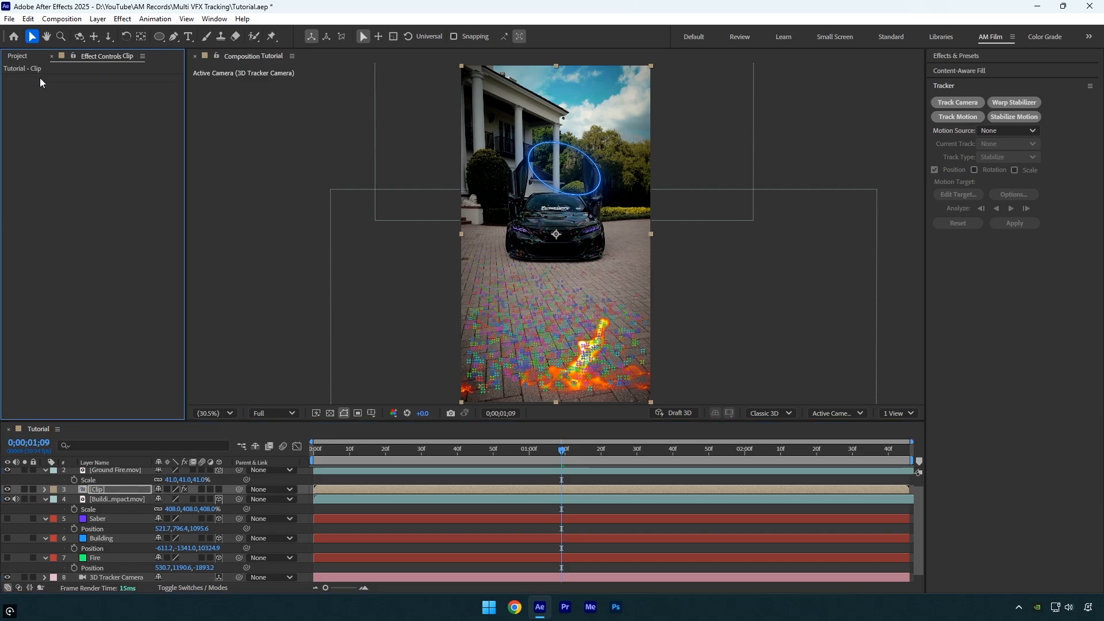
left_click(107, 489)
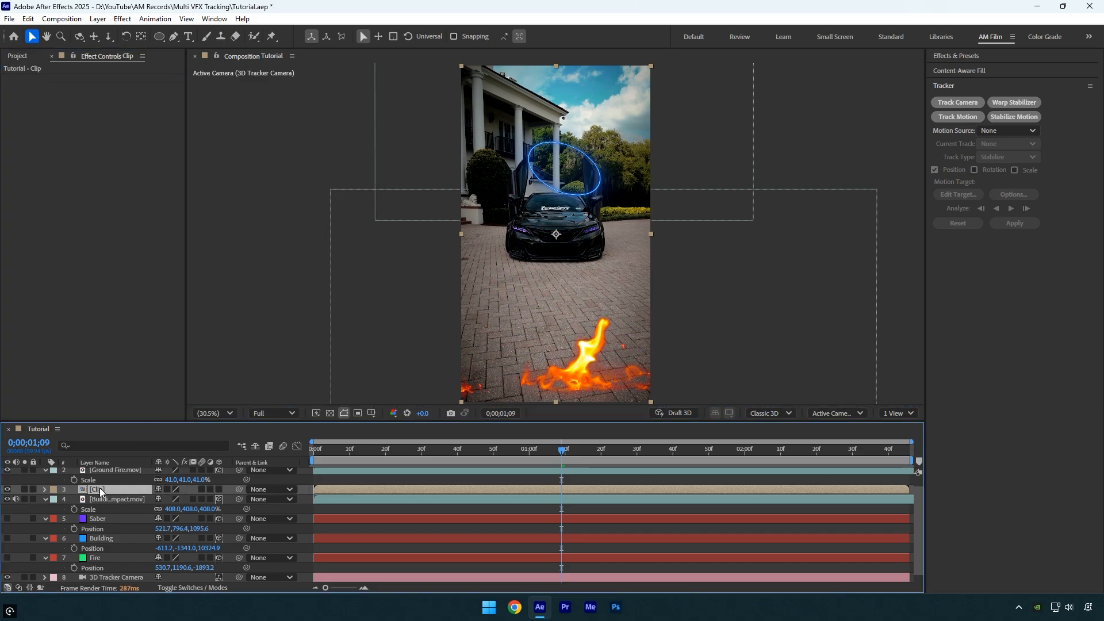
key("Return")
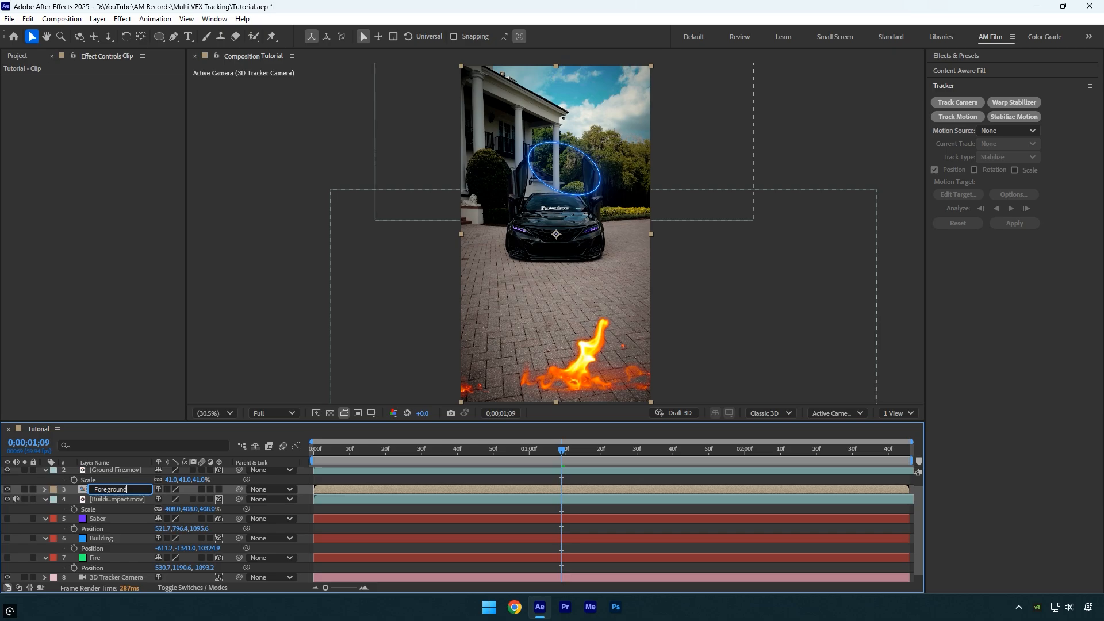
type("Foreground")
key("Return")
- At the first frame of the Foreground layer, select the sky with the Roto Brush and invert the foreground and background
key("Home")
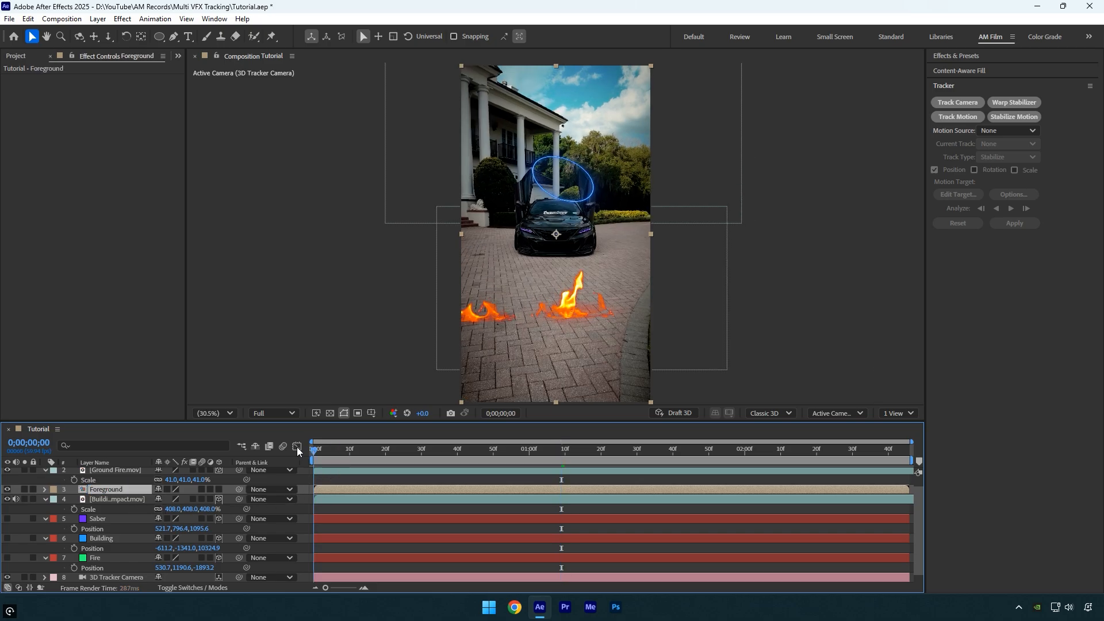
left_click(253, 36)
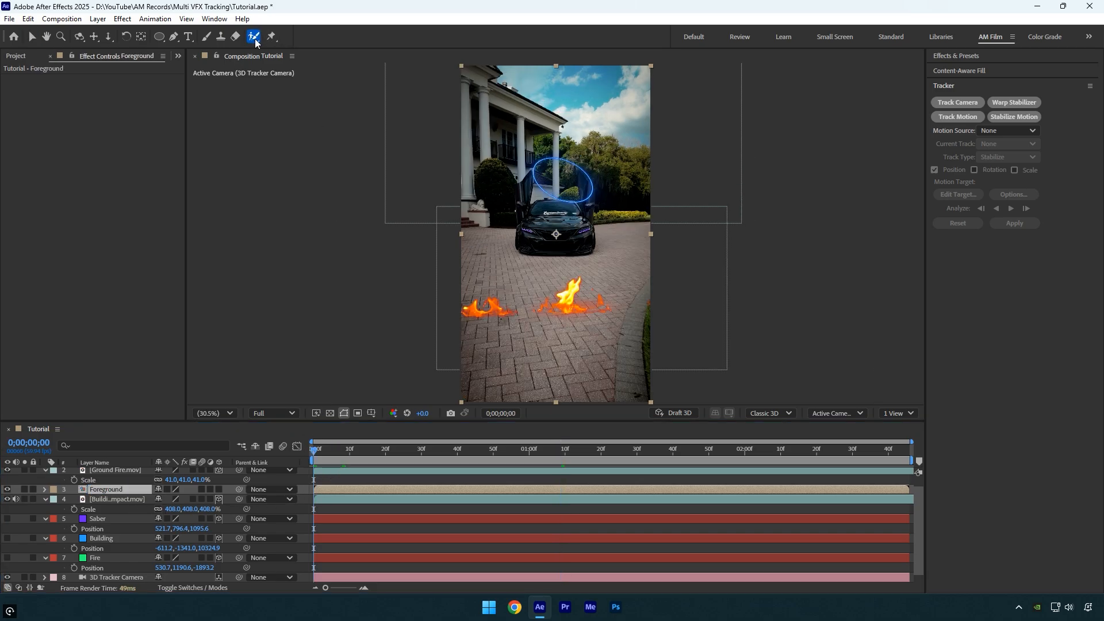
double_click(96, 491)
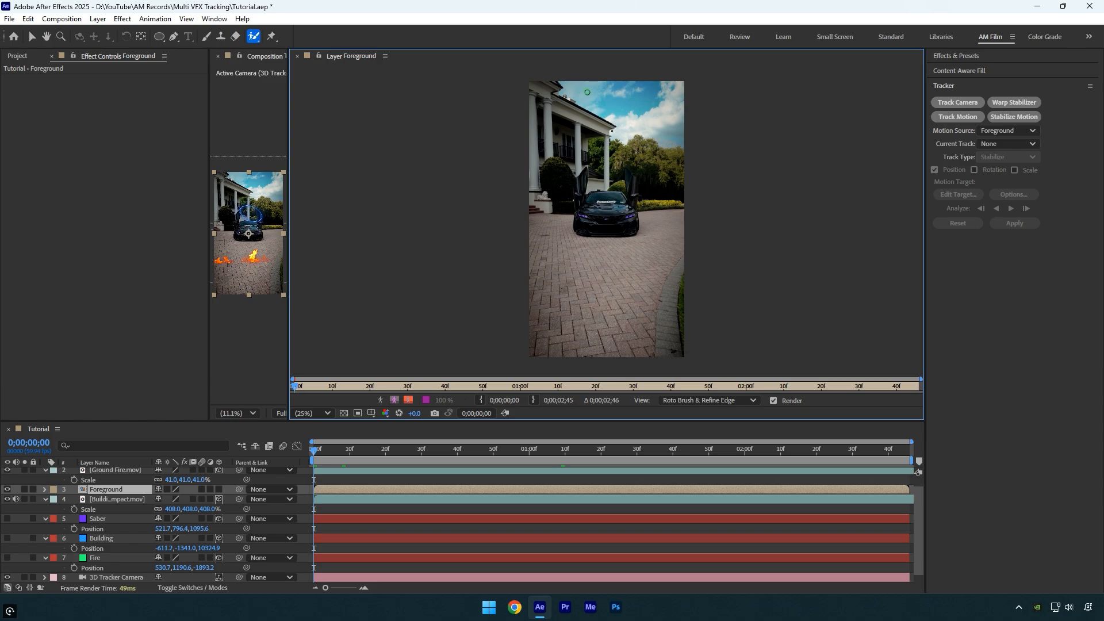
left_click_drag(587, 92, 648, 105)
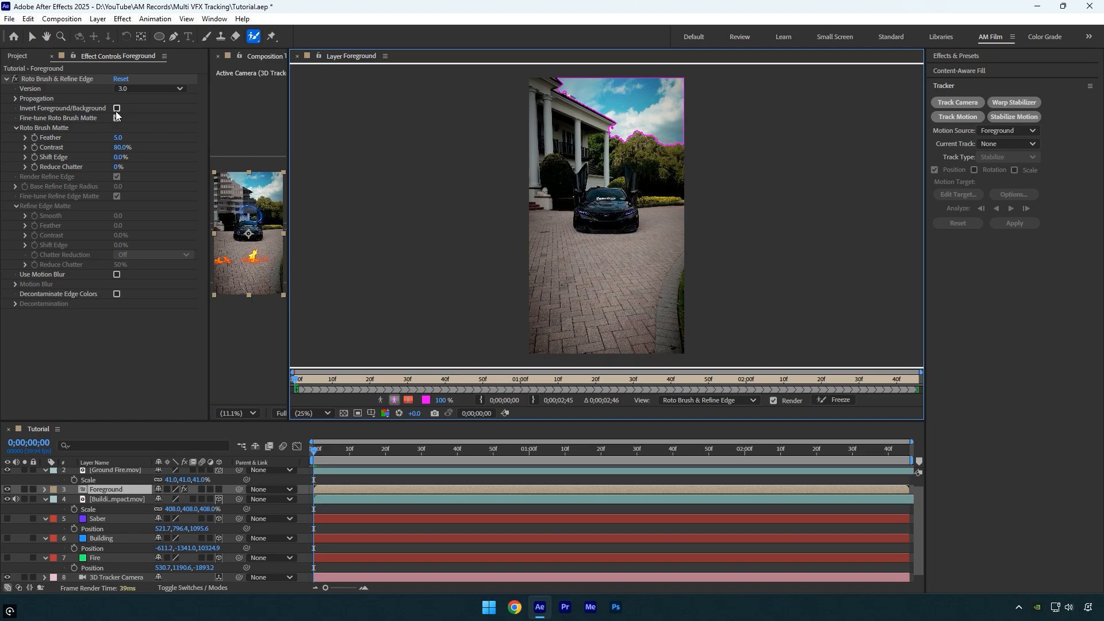
left_click(116, 112)
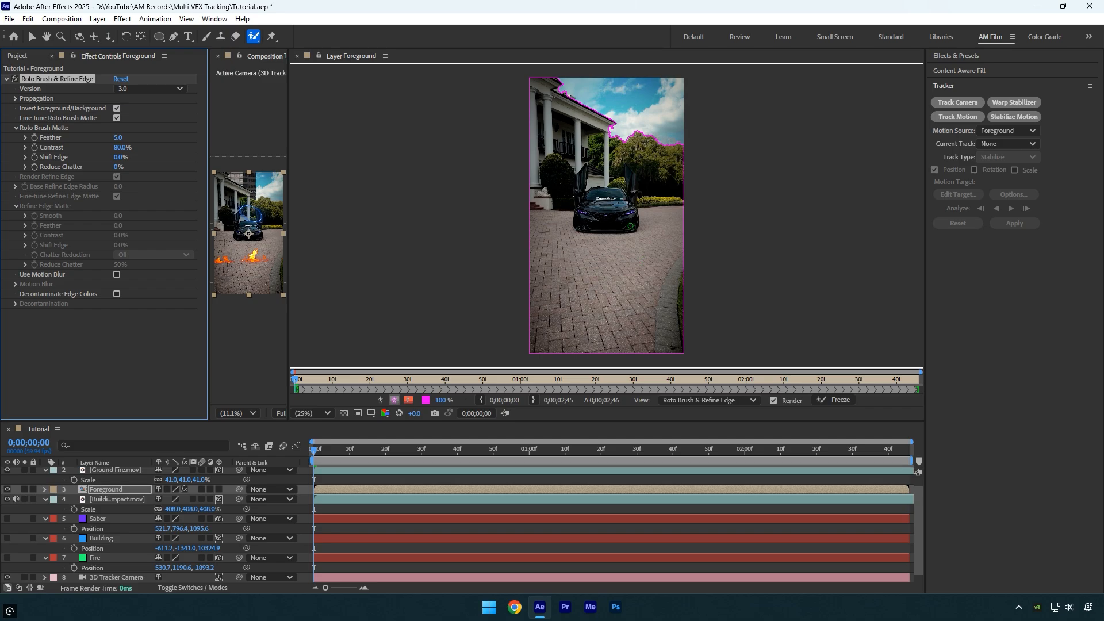
- Paint a Refine Edge stroke along the treetops where they meet the sky, from the column to the frame's edge
scroll(630, 225, "up", 3)
key("space")
left_click_drag(642, 140, 506, 313)
left_click_drag(591, 223, 516, 343)
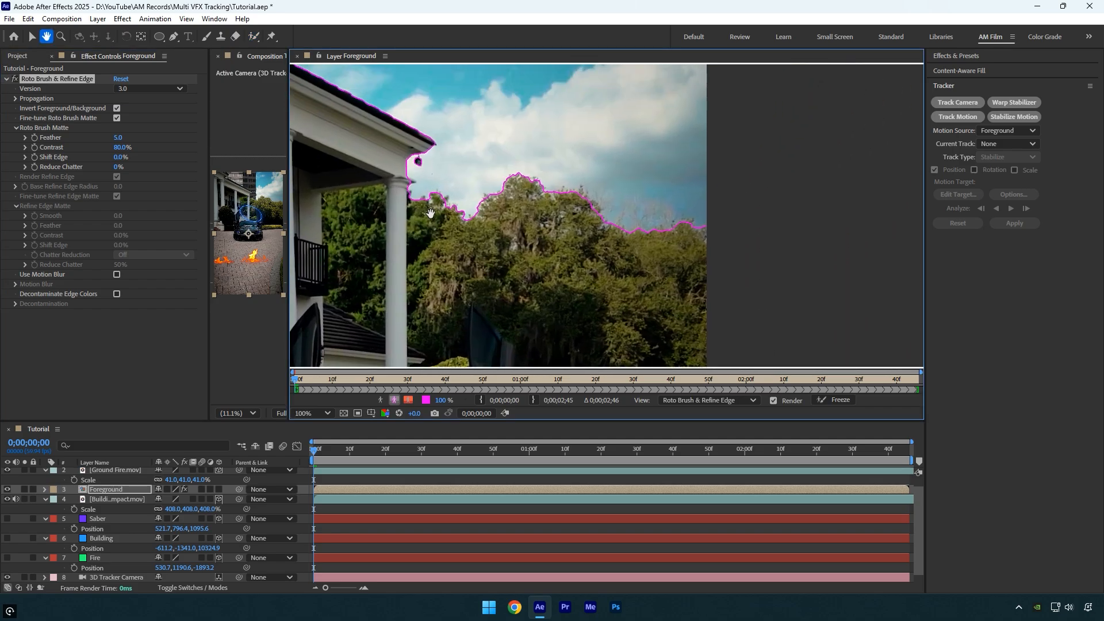
left_click(254, 36)
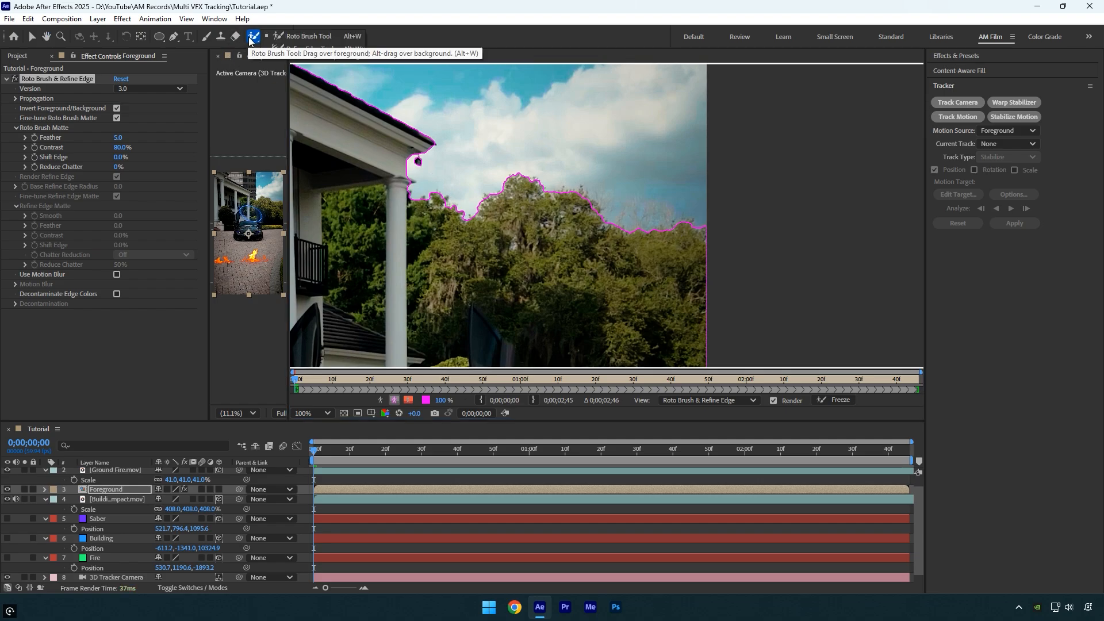
mouse_move(415, 197)
left_mouse_down()
mouse_move(463, 216)
mouse_move(525, 178)
mouse_move(582, 194)
mouse_move(620, 229)
mouse_move(703, 229)
left_mouse_up()
scroll(541, 242, "down", 2)
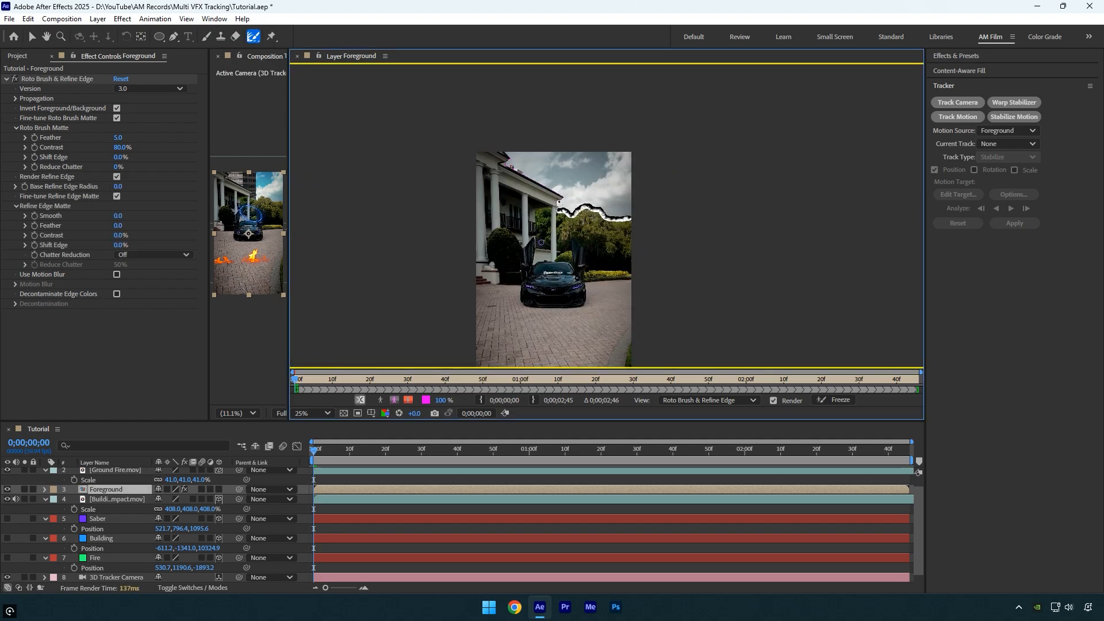
- Freeze the Roto Brush propagation, close the Foreground layer view and play the composition to check the matte
left_click(828, 400)
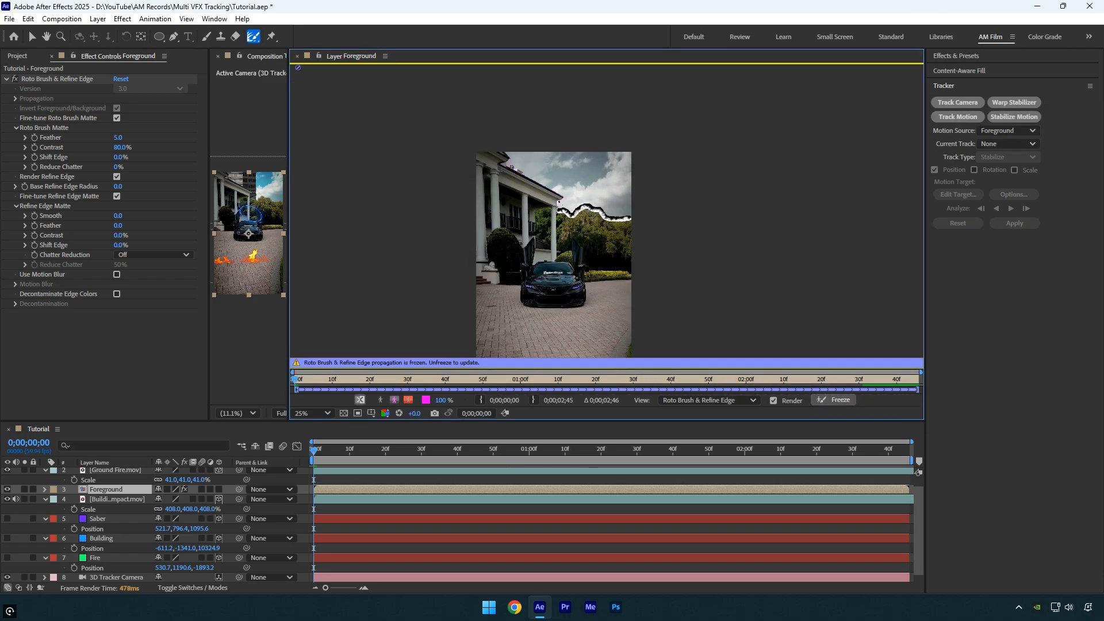
left_click(297, 56)
key("space")
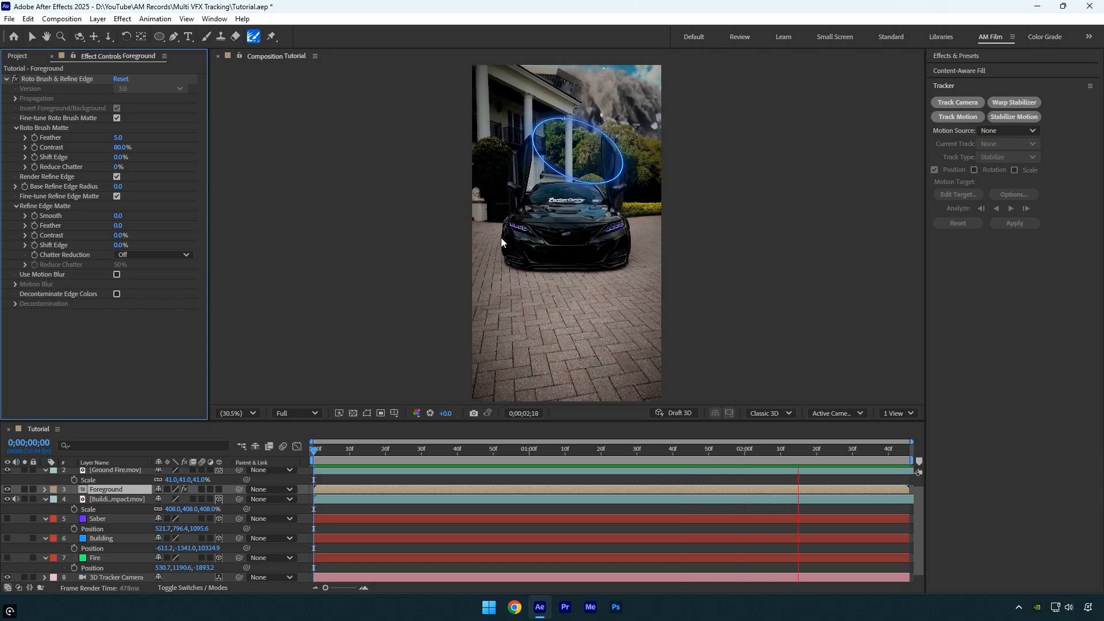
key("space")
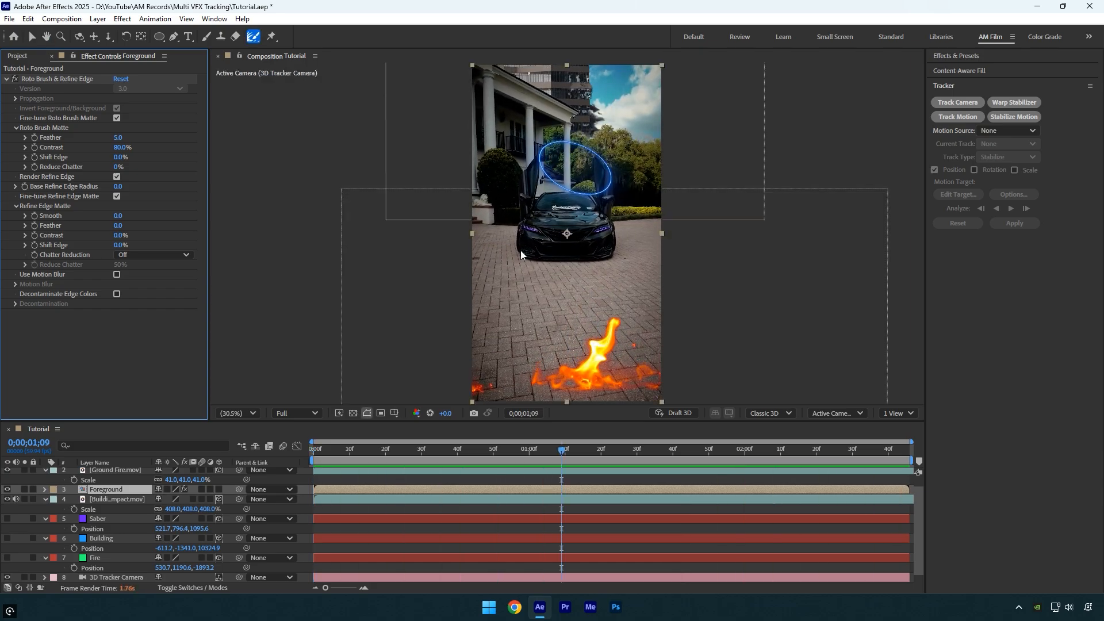
- At 0;00;01;47, set the Foreground's Roto Brush Matte to Feather 15, Shift Edge -41% and Reduce Chatter 100%
left_click_drag(575, 449, 698, 449)
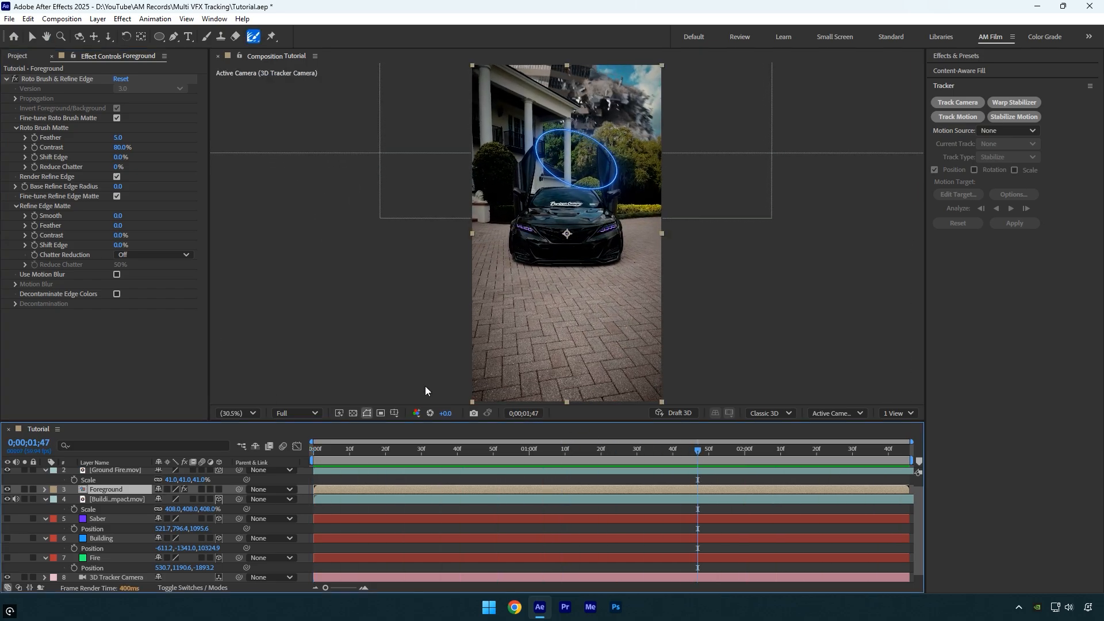
left_click(118, 140)
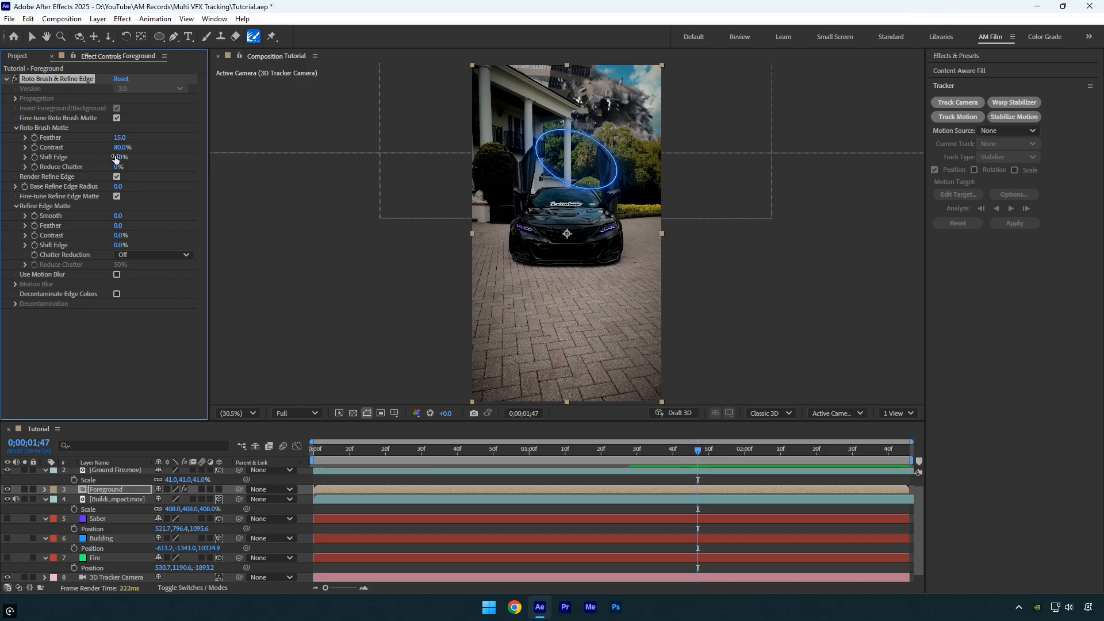
left_click_drag(121, 157, 283, 180)
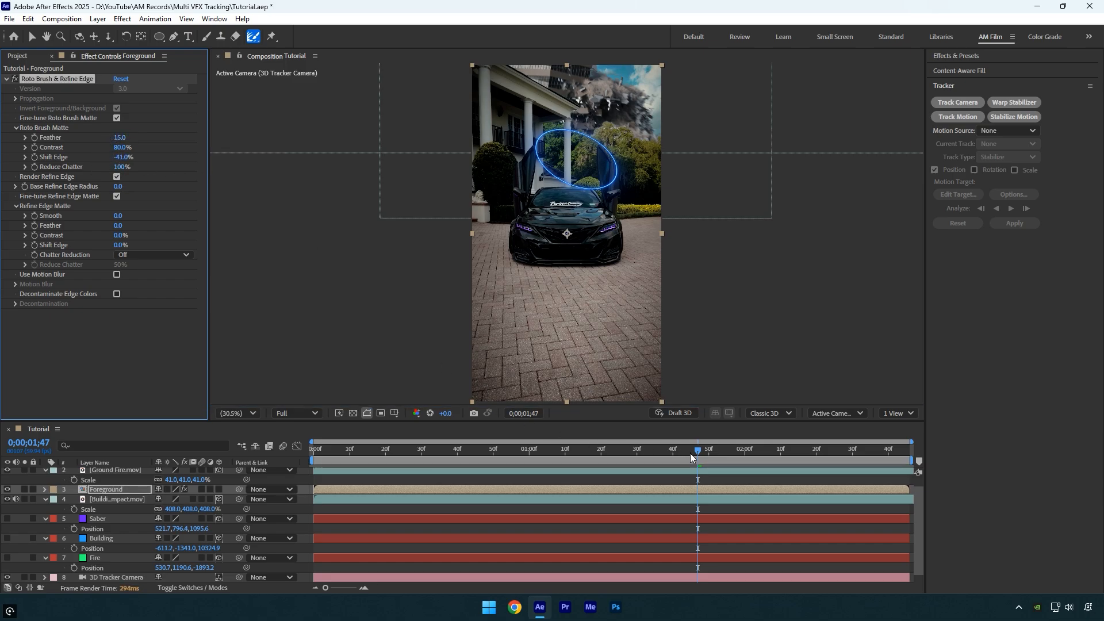
- Play the composition and scrub through it to review the rotoscoped foreground against the building impact
key("space")
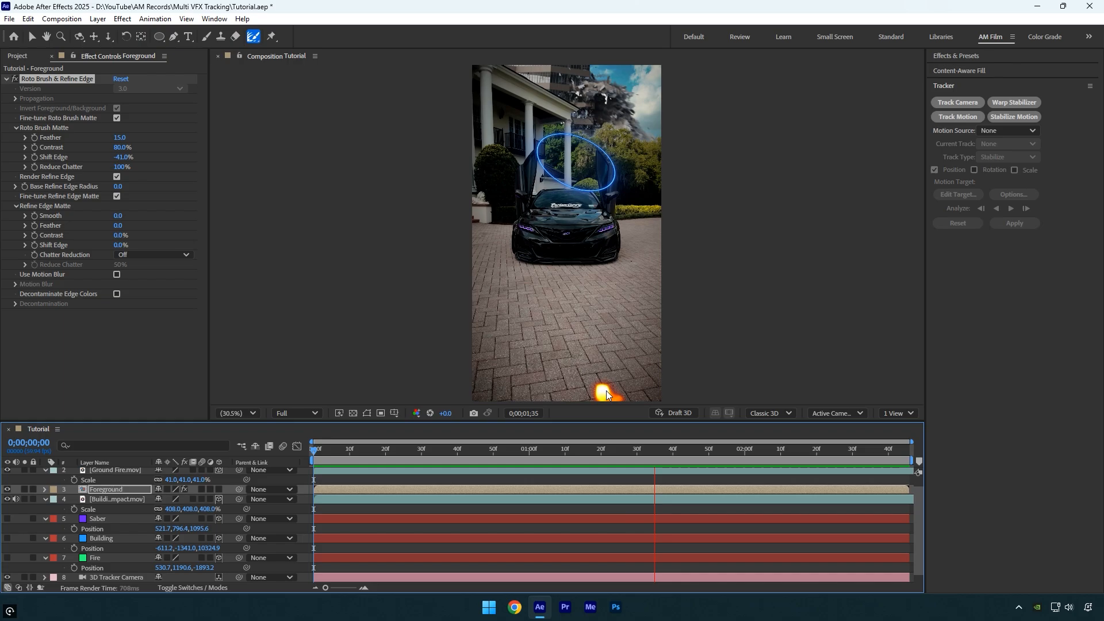
left_click_drag(598, 451, 460, 453)
left_click_drag(461, 453, 566, 445)
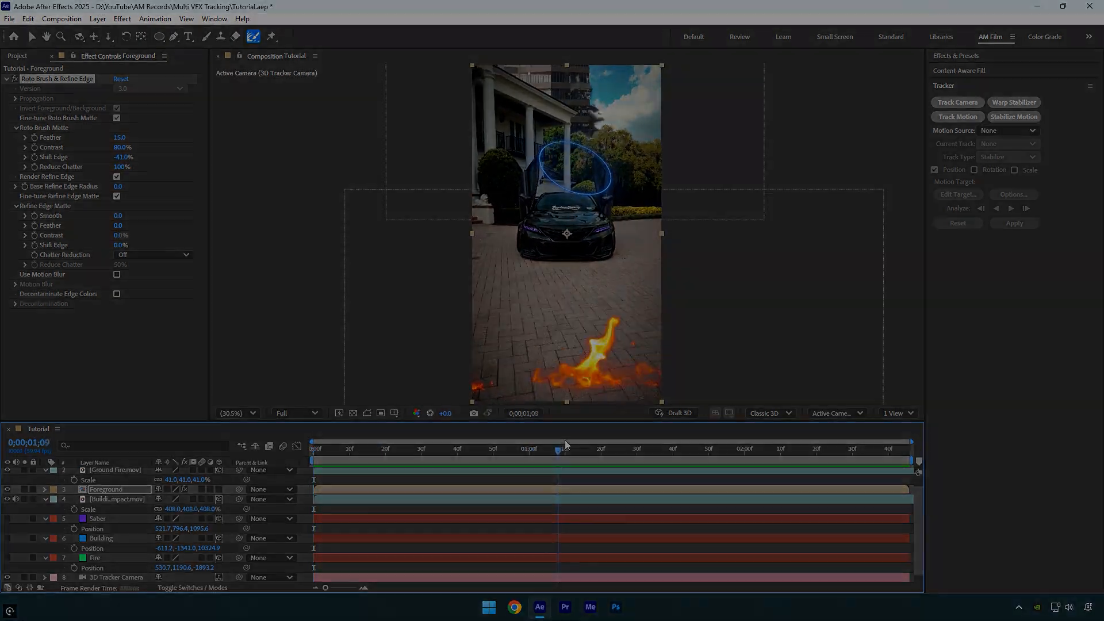